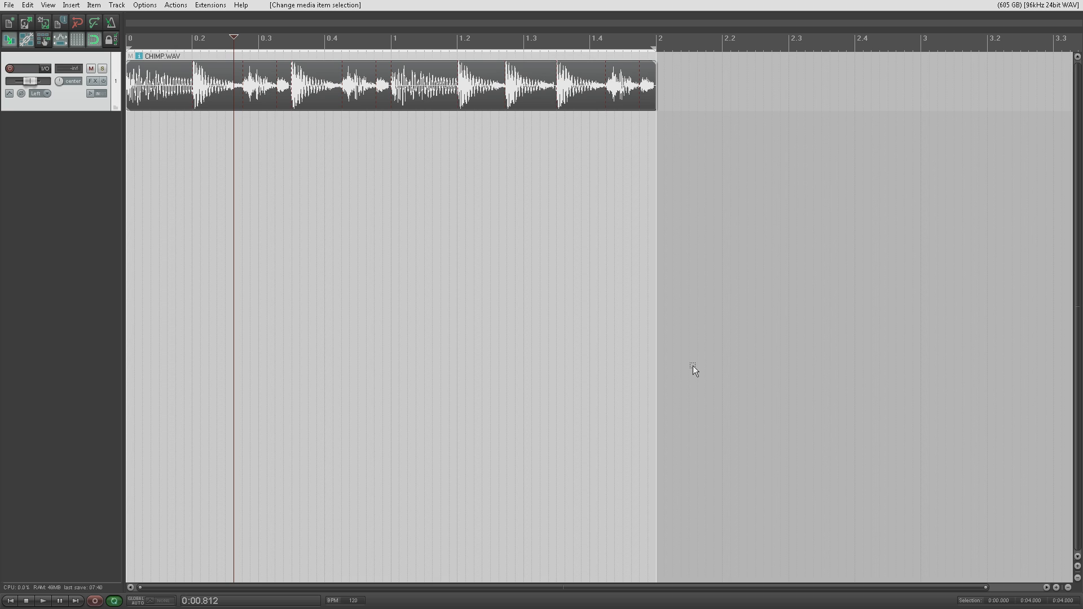
Step: Bring up the full default context menu of the CHIMP.WAV media item
{"action": "right_click", "coordinate": [478, 98]}
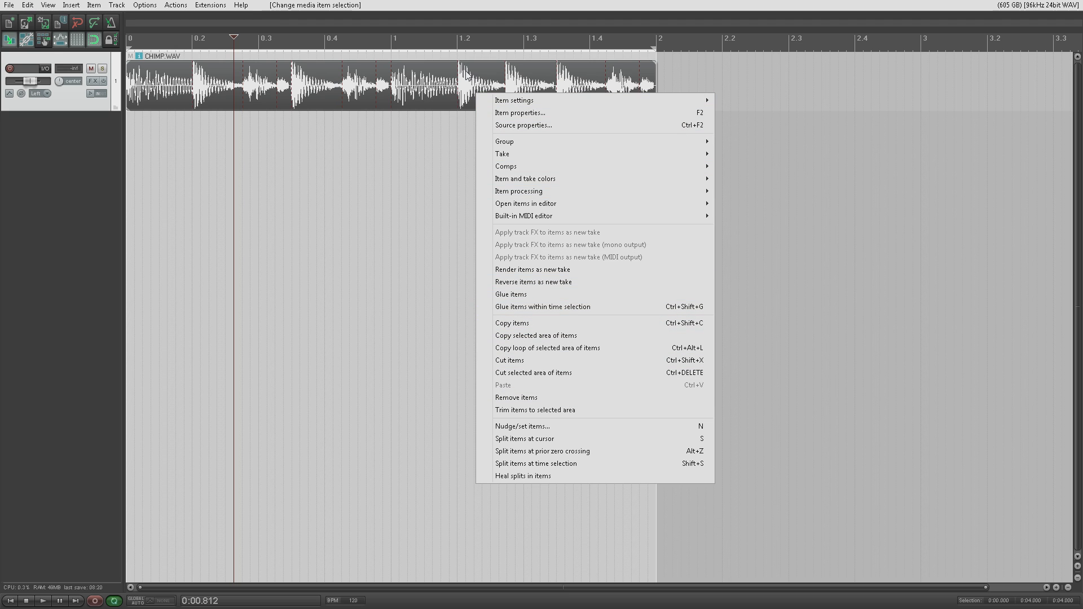
Step: Dismiss the item menu, leaving the edit cursor at 0:02.125
{"action": "left_click", "coordinate": [411, 104]}
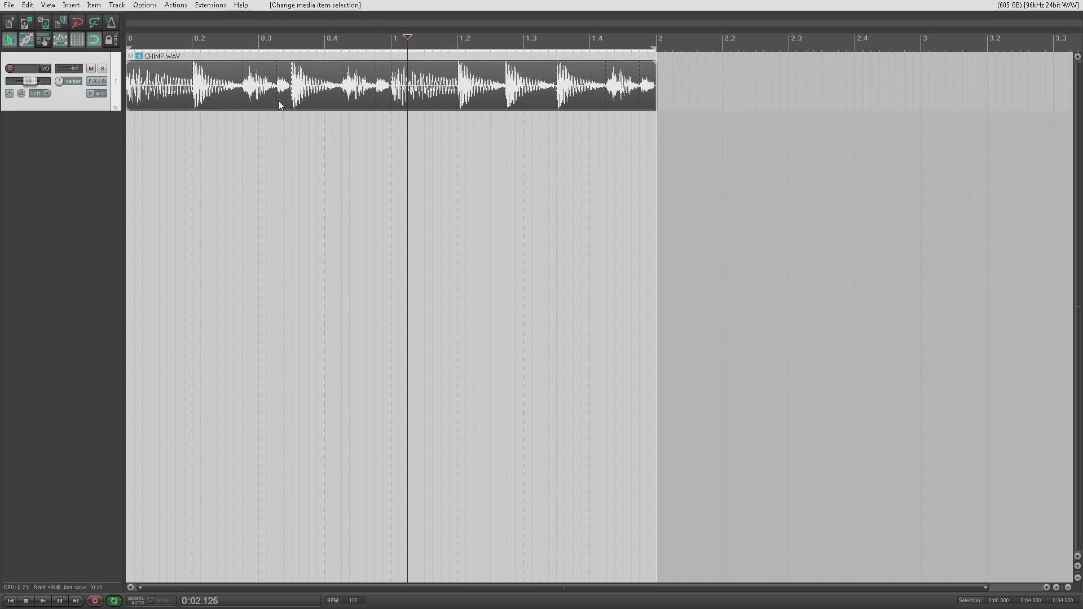
Step: Open Customize menus/toolbars and select the 'Media item context' menu for editing
{"action": "left_click", "coordinate": [145, 5]}
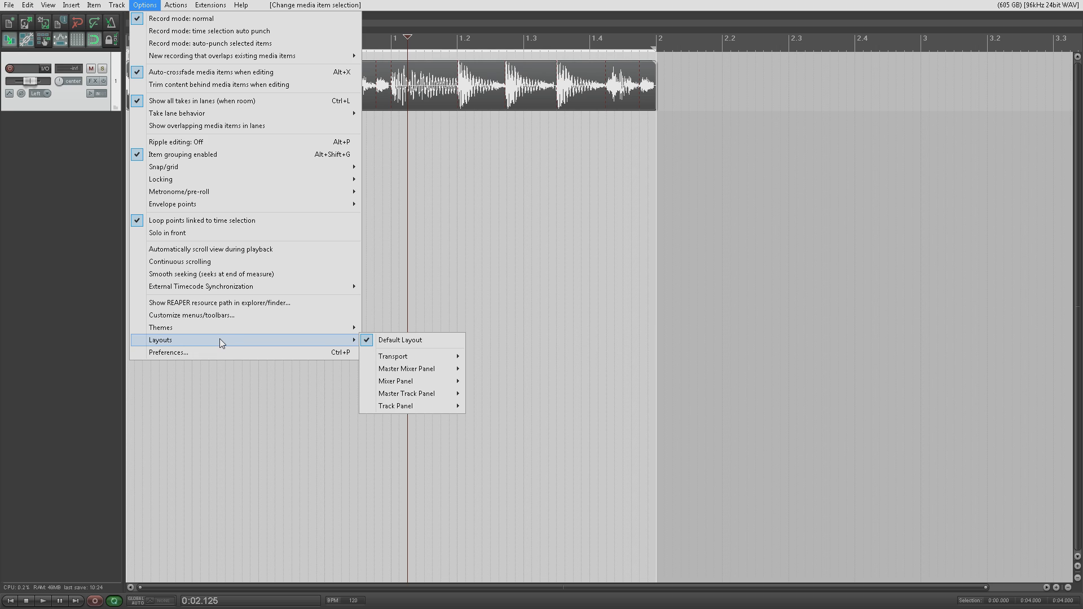
{"action": "left_click", "coordinate": [222, 314]}
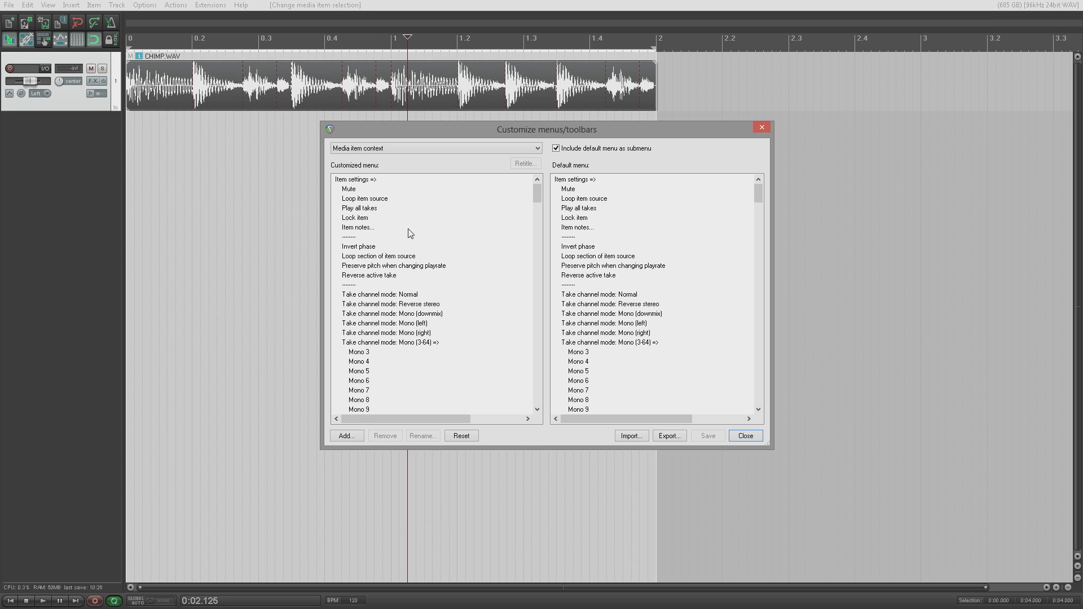
{"action": "left_click", "coordinate": [535, 149]}
{"action": "mouse_move", "coordinate": [539, 276]}
{"action": "left_mouse_down"}
{"action": "mouse_move", "coordinate": [536, 187]}
{"action": "mouse_move", "coordinate": [534, 294]}
{"action": "left_mouse_up"}
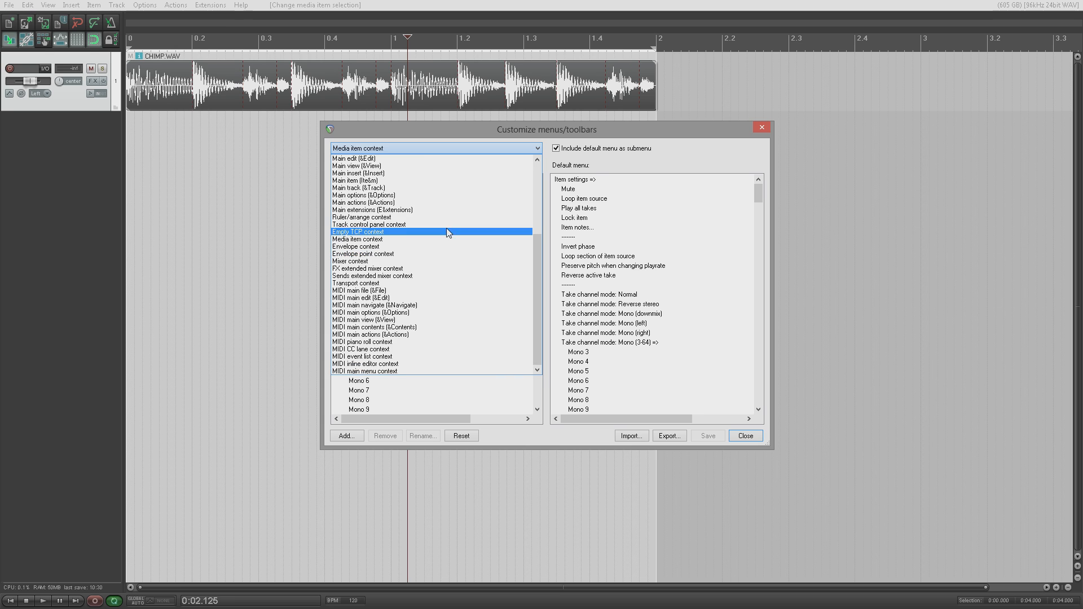
{"action": "left_click", "coordinate": [442, 242]}
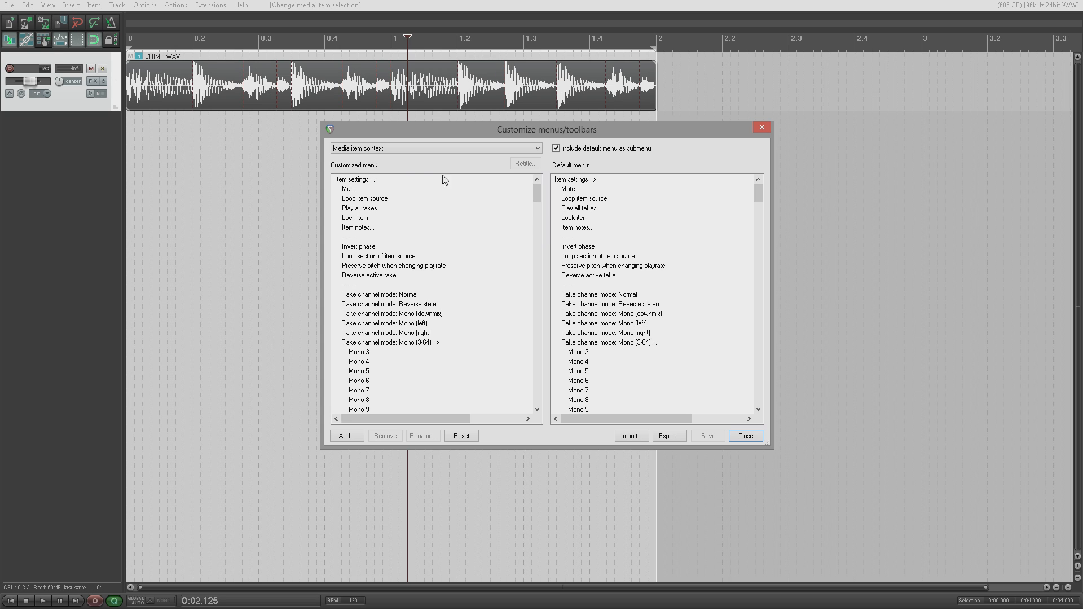
Step: Delete every entry from the customized Media item context menu, save it and close the dialog
{"action": "left_click", "coordinate": [413, 180]}
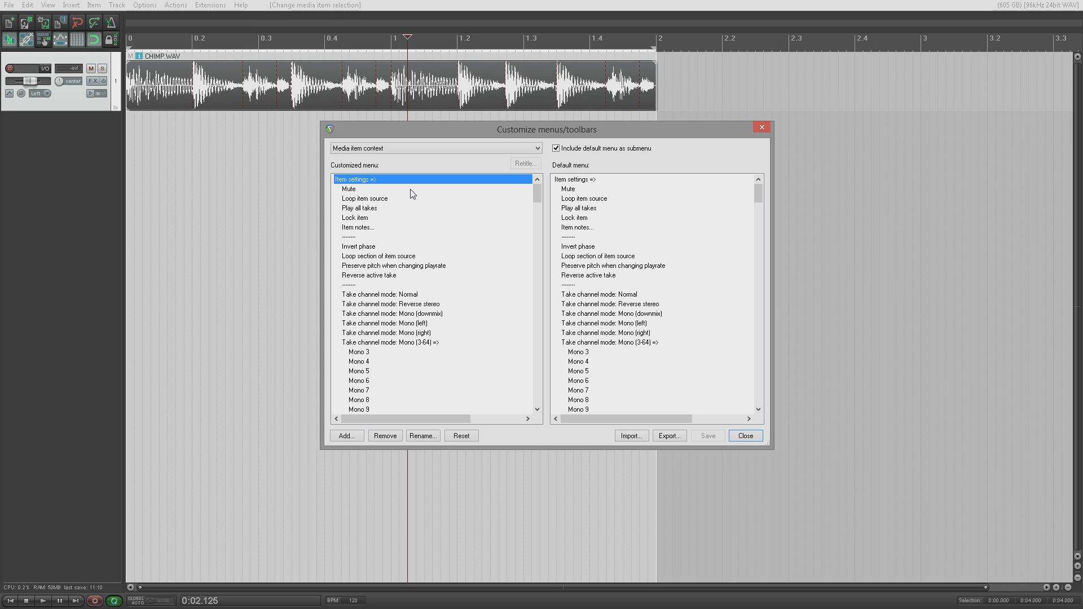
{"action": "key", "text": "Delete"}
{"action": "key", "text": "Delete"}
{"action": "key", "text": "Delete"}
{"action": "key", "text": "Delete"}
{"action": "key", "text": "Delete"}
{"action": "key", "text": "Delete"}
{"action": "key", "text": "Delete"}
{"action": "key", "text": "Delete"}
{"action": "key", "text": "Delete"}
{"action": "key", "text": "Delete"}
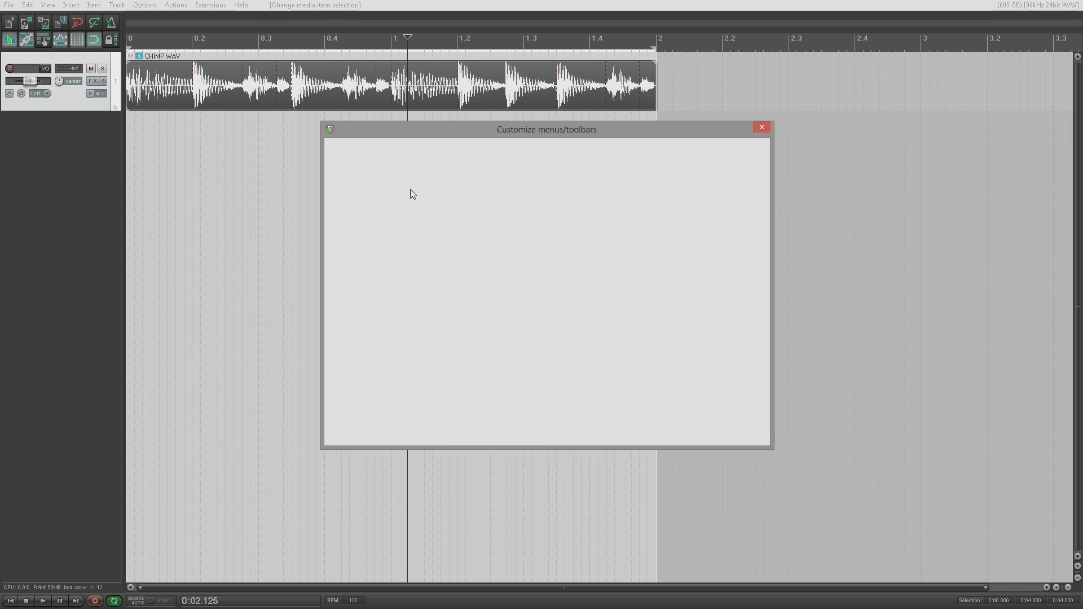
{"action": "key", "text": "Delete"}
{"action": "key", "text": "Delete"}
{"action": "key", "text": "Delete"}
{"action": "key", "text": "Delete"}
{"action": "key", "text": "Delete"}
{"action": "key", "text": "Delete"}
{"action": "key", "text": "Delete"}
{"action": "key", "text": "Delete"}
{"action": "key", "text": "Delete"}
{"action": "key", "text": "Delete"}
{"action": "key", "text": "Delete"}
{"action": "key", "text": "Delete"}
{"action": "key", "text": "Delete"}
{"action": "key", "text": "Delete"}
{"action": "key", "text": "Delete"}
{"action": "key", "text": "Delete"}
{"action": "key", "text": "Delete"}
{"action": "key", "text": "Delete"}
{"action": "key", "text": "Delete"}
{"action": "key", "text": "Delete"}
{"action": "key", "text": "Delete"}
{"action": "key", "text": "Delete"}
{"action": "key", "text": "Delete"}
{"action": "key", "text": "Delete"}
{"action": "key", "text": "Delete"}
{"action": "key", "text": "Delete"}
{"action": "key", "text": "Delete"}
{"action": "key", "text": "Delete"}
{"action": "key", "text": "Delete"}
{"action": "key", "text": "Delete"}
{"action": "key", "text": "Delete"}
{"action": "key", "text": "Delete"}
{"action": "key", "text": "Delete"}
{"action": "key", "text": "Delete"}
{"action": "key", "text": "Delete"}
{"action": "key", "text": "Delete"}
{"action": "key", "text": "Delete"}
{"action": "key", "text": "Delete"}
{"action": "key", "text": "Delete"}
{"action": "key", "text": "Delete"}
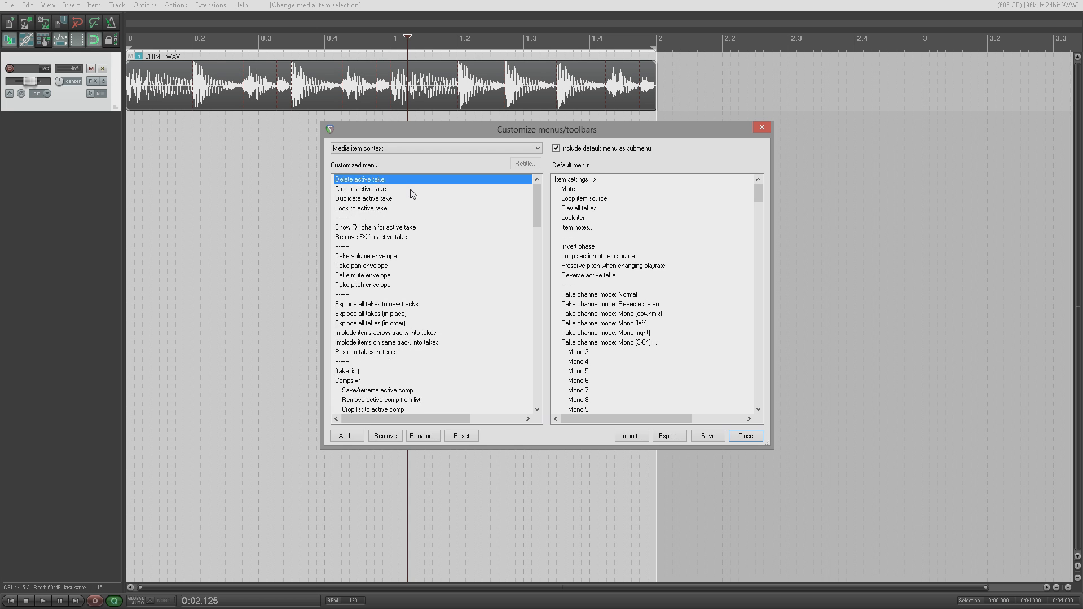
{"action": "key", "text": "Delete"}
{"action": "key", "text": "Delete"}
{"action": "key", "text": "Delete"}
{"action": "key", "text": "Delete"}
{"action": "key", "text": "Delete"}
{"action": "key", "text": "Delete"}
{"action": "key", "text": "Delete"}
{"action": "key", "text": "Delete"}
{"action": "key", "text": "Delete"}
{"action": "key", "text": "Delete"}
{"action": "key", "text": "Delete"}
{"action": "key", "text": "Delete"}
{"action": "key", "text": "Delete"}
{"action": "key", "text": "Delete"}
{"action": "key", "text": "Delete"}
{"action": "key", "text": "Delete"}
{"action": "key", "text": "Delete"}
{"action": "key", "text": "Delete"}
{"action": "key", "text": "Delete"}
{"action": "key", "text": "Delete"}
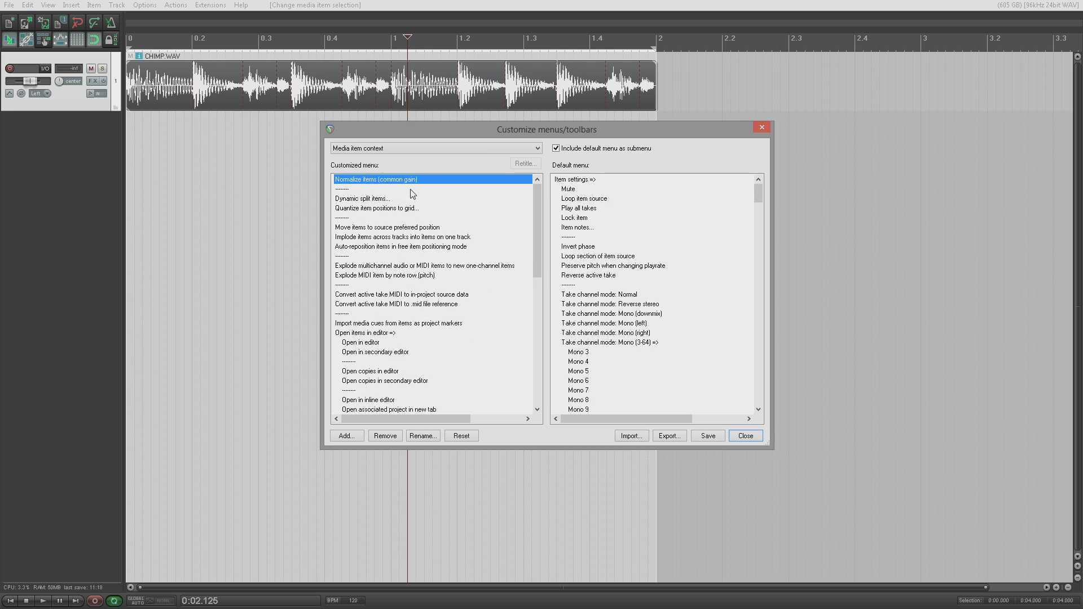
{"action": "key", "text": "Delete"}
{"action": "key", "text": "Delete"}
{"action": "key", "text": "Delete"}
{"action": "key", "text": "Delete"}
{"action": "key", "text": "Delete"}
{"action": "key", "text": "Delete"}
{"action": "key", "text": "Delete"}
{"action": "key", "text": "Delete"}
{"action": "key", "text": "Delete"}
{"action": "key", "text": "Delete"}
{"action": "key", "text": "Delete"}
{"action": "key", "text": "Delete"}
{"action": "key", "text": "Delete"}
{"action": "key", "text": "Delete"}
{"action": "key", "text": "Delete"}
{"action": "key", "text": "Delete"}
{"action": "key", "text": "Delete"}
{"action": "key", "text": "Delete"}
{"action": "key", "text": "Delete"}
{"action": "key", "text": "Delete"}
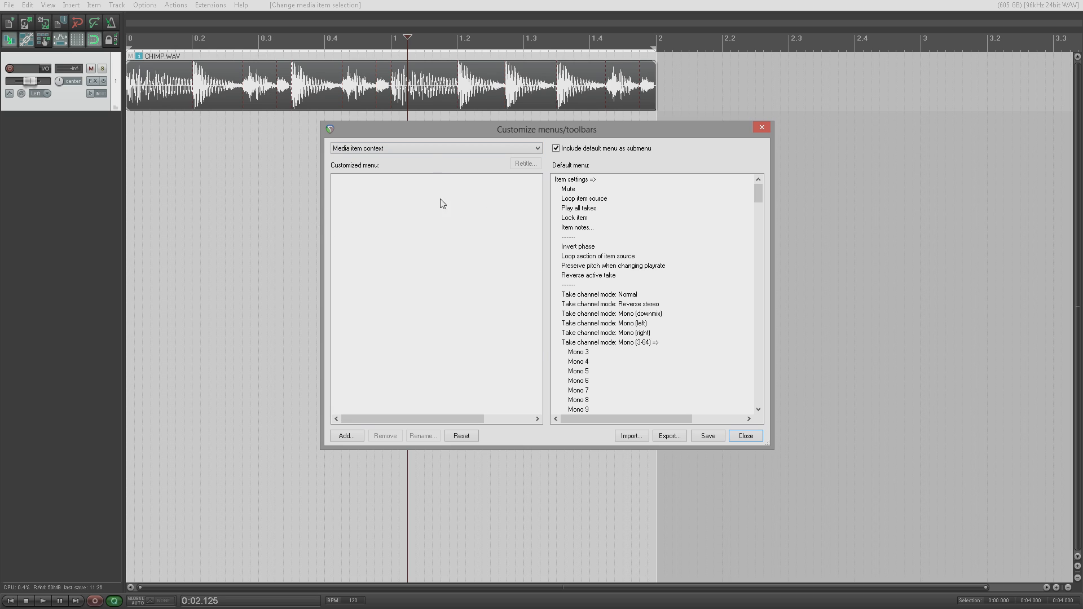
{"action": "left_click", "coordinate": [708, 436]}
{"action": "left_click", "coordinate": [745, 437]}
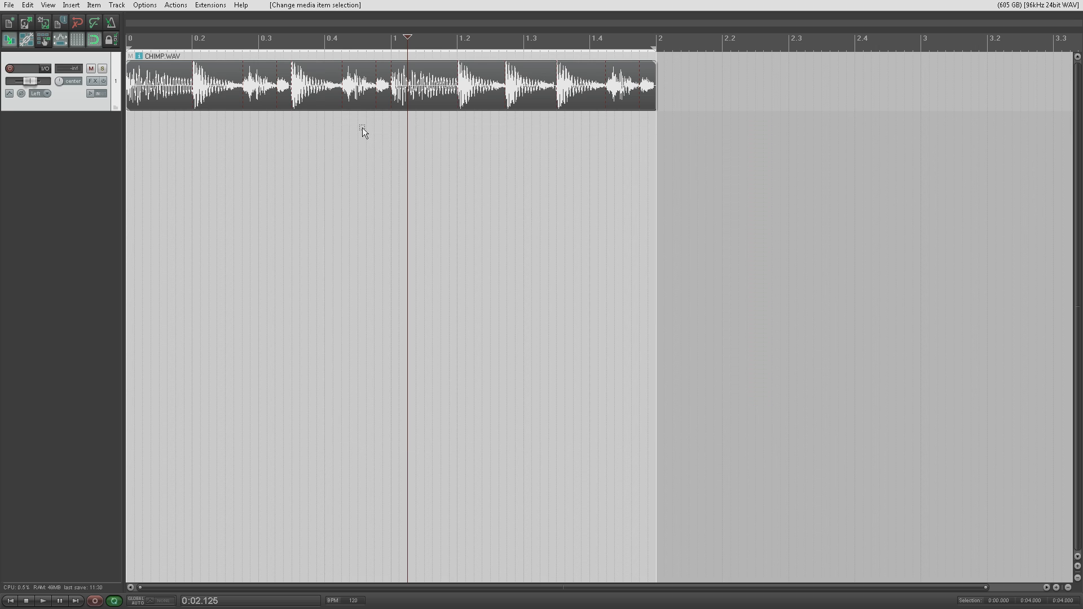
Step: Check the item menu, then reopen the customization window and clear the remaining customized item-menu entries
{"action": "right_click", "coordinate": [316, 93]}
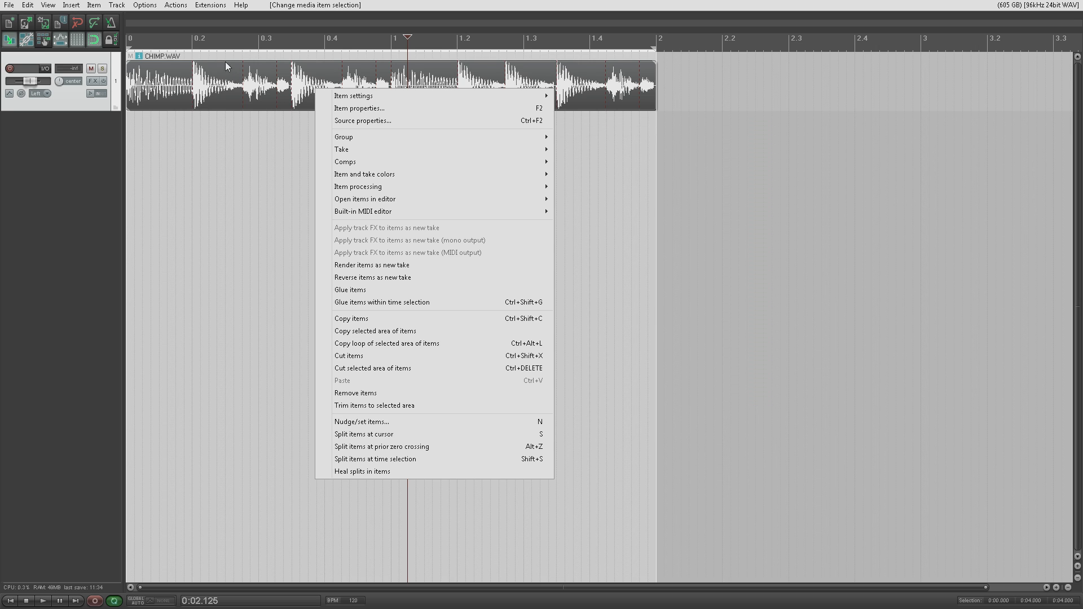
{"action": "left_click", "coordinate": [139, 7]}
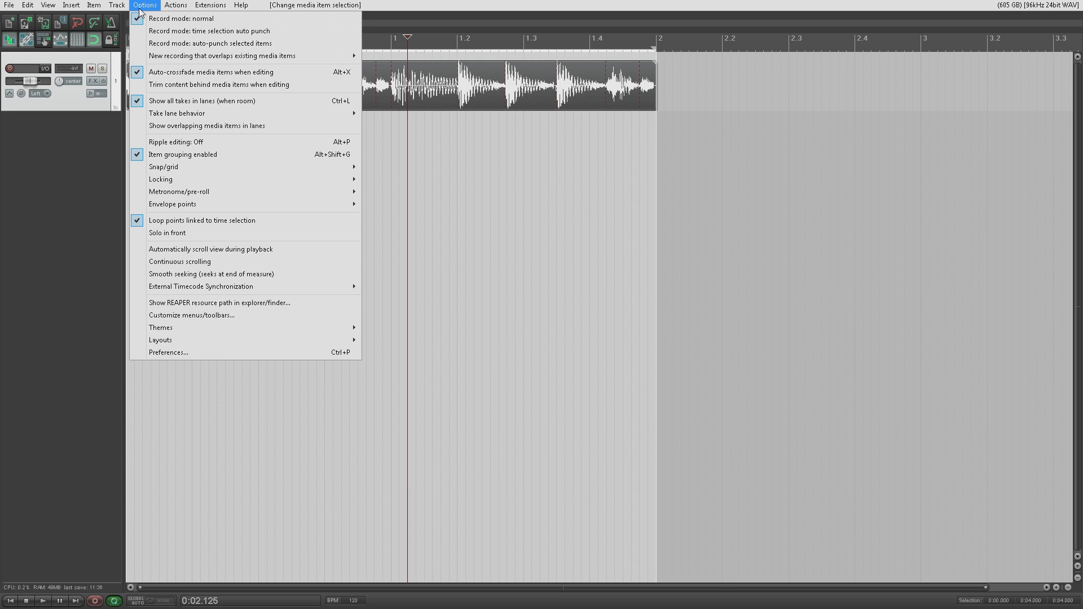
{"action": "left_click", "coordinate": [253, 314]}
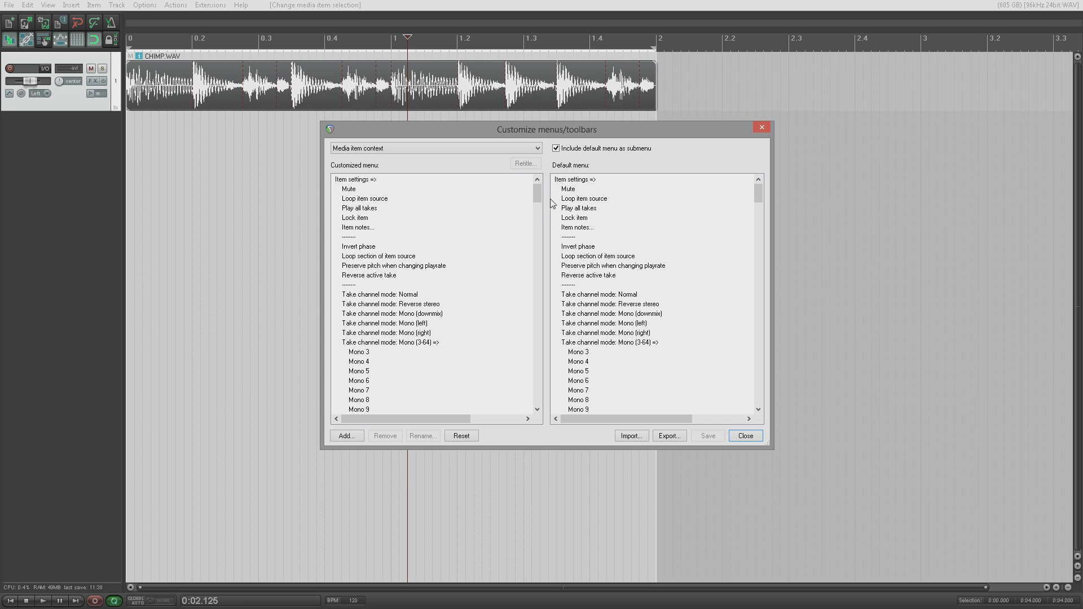
{"action": "left_click", "coordinate": [393, 182]}
{"action": "key", "text": "Delete"}
{"action": "key", "text": "Delete"}
{"action": "key", "text": "Delete"}
{"action": "key", "text": "Delete"}
{"action": "key", "text": "Delete"}
{"action": "key", "text": "Delete"}
{"action": "key", "text": "Delete"}
{"action": "key", "text": "Delete"}
{"action": "key", "text": "Delete"}
{"action": "key", "text": "Delete"}
{"action": "key", "text": "Delete"}
{"action": "key", "text": "Delete"}
{"action": "key", "text": "Delete"}
{"action": "key", "text": "Delete"}
{"action": "key", "text": "Delete"}
{"action": "key", "text": "Delete"}
{"action": "key", "text": "Delete"}
{"action": "key", "text": "Delete"}
{"action": "key", "text": "Delete"}
{"action": "key", "text": "Delete"}
{"action": "key", "text": "Delete"}
{"action": "key", "text": "Delete"}
{"action": "key", "text": "Delete"}
{"action": "key", "text": "Delete"}
{"action": "key", "text": "Delete"}
{"action": "key", "text": "Delete"}
{"action": "key", "text": "Delete"}
{"action": "key", "text": "Delete"}
{"action": "key", "text": "Delete"}
{"action": "key", "text": "Delete"}
{"action": "key", "text": "Delete"}
{"action": "key", "text": "Delete"}
{"action": "key", "text": "Delete"}
{"action": "key", "text": "Delete"}
{"action": "key", "text": "Delete"}
{"action": "key", "text": "Delete"}
{"action": "key", "text": "Delete"}
{"action": "key", "text": "Delete"}
{"action": "key", "text": "Delete"}
{"action": "key", "text": "Delete"}
{"action": "key", "text": "Delete"}
{"action": "key", "text": "Delete"}
{"action": "key", "text": "Delete"}
{"action": "key", "text": "Delete"}
{"action": "key", "text": "Delete"}
{"action": "key", "text": "Delete"}
{"action": "key", "text": "Delete"}
{"action": "key", "text": "Delete"}
{"action": "key", "text": "Delete"}
{"action": "key", "text": "Delete"}
{"action": "key", "text": "Delete"}
{"action": "key", "text": "Delete"}
{"action": "key", "text": "Delete"}
{"action": "key", "text": "Delete"}
{"action": "key", "text": "Delete"}
{"action": "key", "text": "Delete"}
{"action": "key", "text": "Delete"}
{"action": "key", "text": "Delete"}
{"action": "key", "text": "Delete"}
{"action": "key", "text": "Delete"}
{"action": "key", "text": "Delete"}
{"action": "key", "text": "Delete"}
{"action": "key", "text": "Delete"}
{"action": "key", "text": "Delete"}
{"action": "key", "text": "Delete"}
{"action": "key", "text": "Delete"}
{"action": "key", "text": "Delete"}
{"action": "key", "text": "Delete"}
{"action": "key", "text": "Delete"}
{"action": "key", "text": "Delete"}
{"action": "key", "text": "Delete"}
{"action": "key", "text": "Delete"}
{"action": "key", "text": "Delete"}
{"action": "key", "text": "Delete"}
{"action": "key", "text": "Delete"}
{"action": "key", "text": "Delete"}
{"action": "key", "text": "Delete"}
{"action": "key", "text": "Delete"}
{"action": "key", "text": "Delete"}
{"action": "key", "text": "Delete"}
{"action": "key", "text": "Delete"}
{"action": "key", "text": "Delete"}
{"action": "key", "text": "Delete"}
{"action": "key", "text": "Delete"}
{"action": "key", "text": "Delete"}
{"action": "key", "text": "Delete"}
{"action": "key", "text": "Delete"}
{"action": "key", "text": "Delete"}
{"action": "key", "text": "Delete"}
{"action": "key", "text": "Delete"}
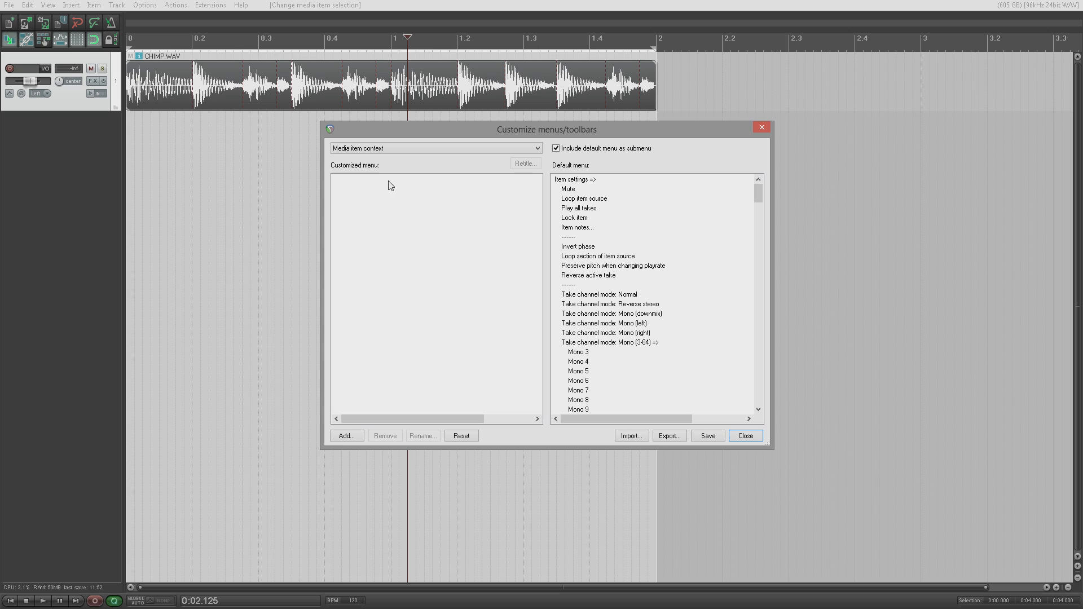
{"action": "left_click_drag", "start_coordinate": [569, 192], "coordinate": [377, 205]}
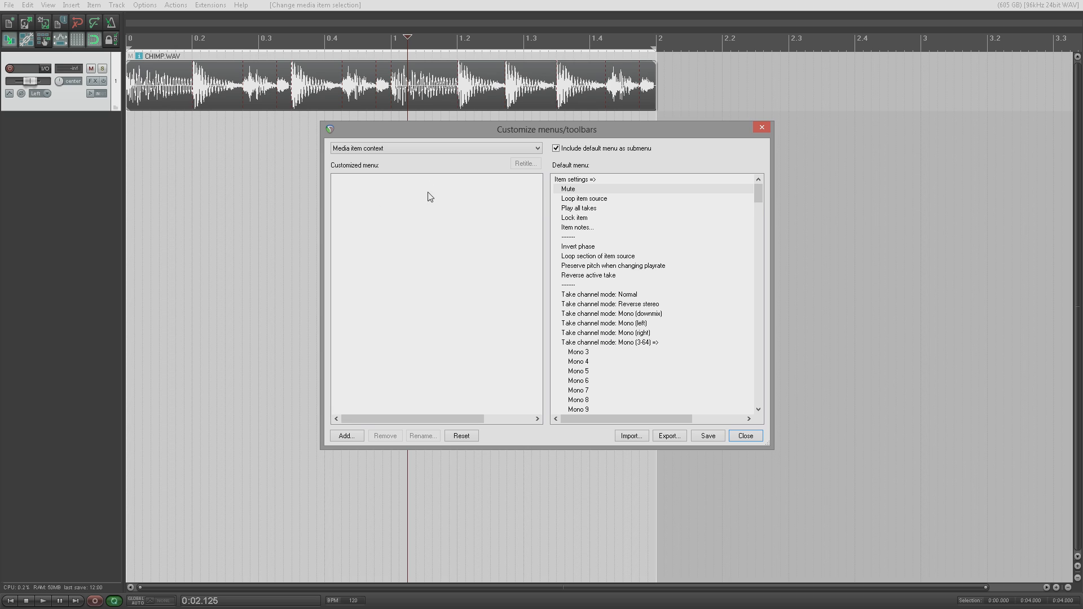
Step: Add the 'No-op (no action)' action to the customized item menu from the Actions list
{"action": "left_click", "coordinate": [351, 436]}
{"action": "left_click", "coordinate": [383, 450]}
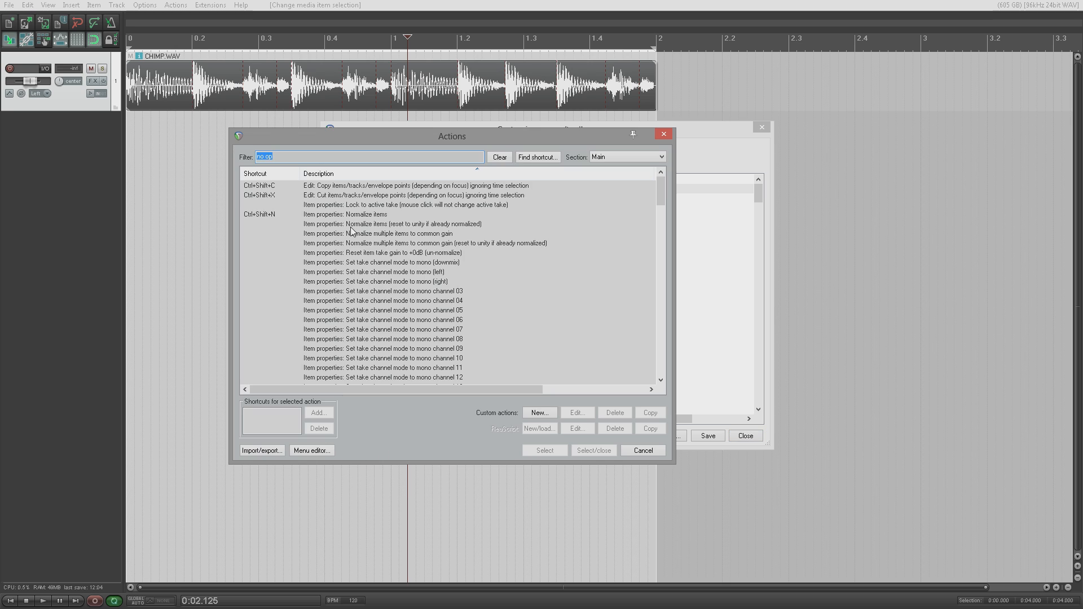
{"action": "scroll", "coordinate": [451, 247], "scroll_direction": "down", "scroll_amount": 20}
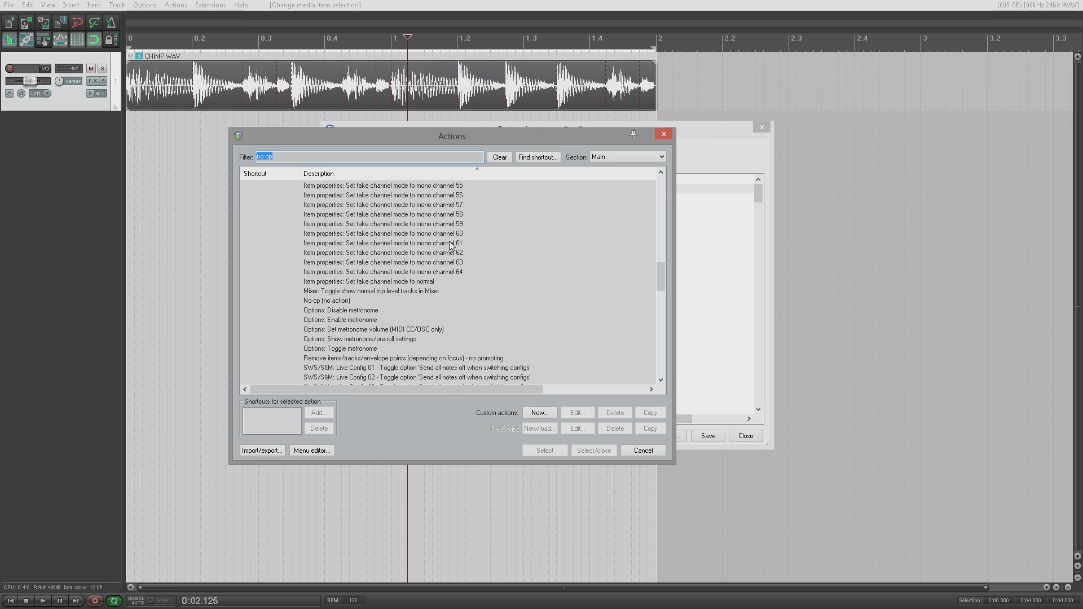
{"action": "left_click", "coordinate": [338, 301]}
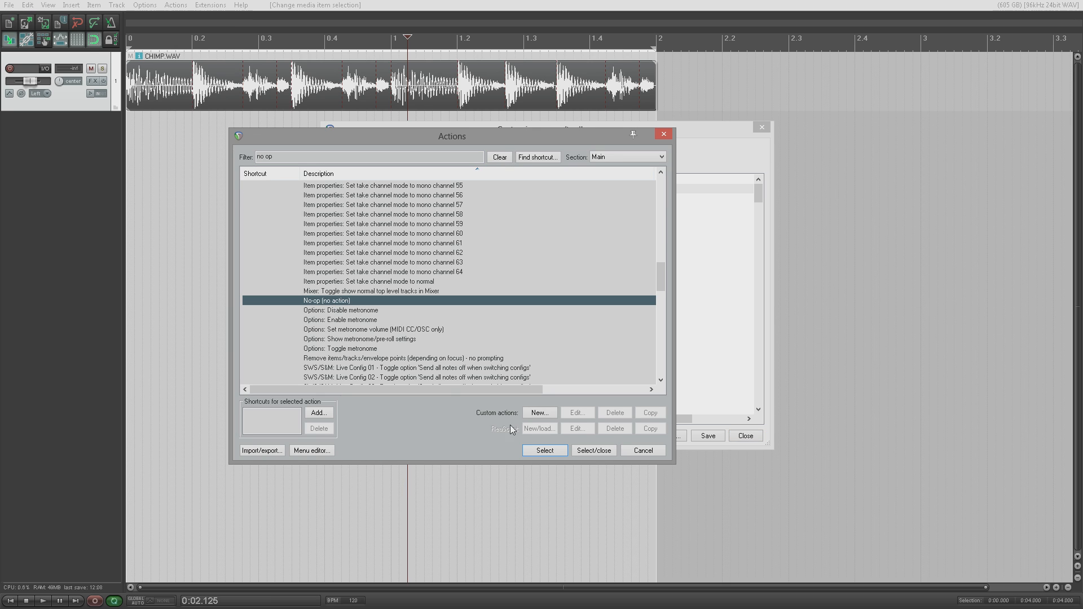
{"action": "left_click", "coordinate": [539, 451]}
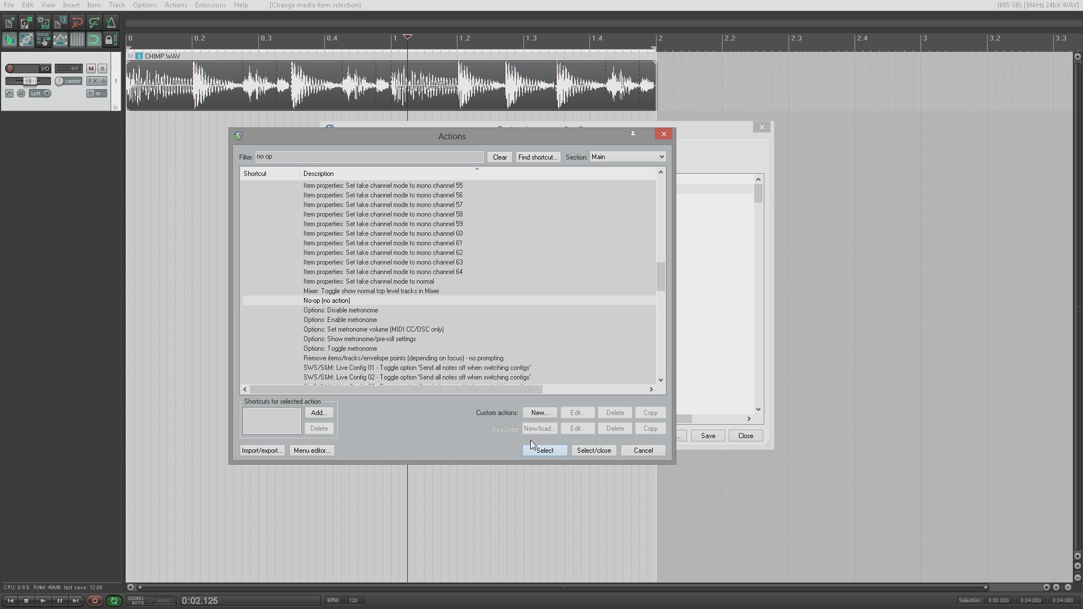
{"action": "left_click", "coordinate": [641, 451]}
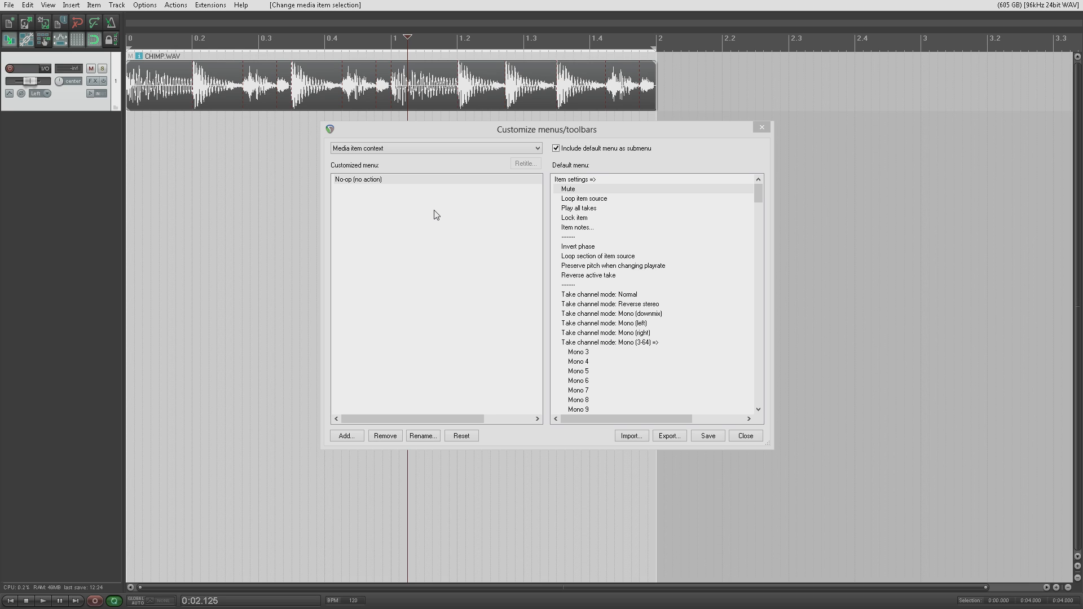
Step: Save the No-op item menu, test it on CHIMP.WAV, and turn off 'Include default menu as submenu'
{"action": "left_click", "coordinate": [708, 437]}
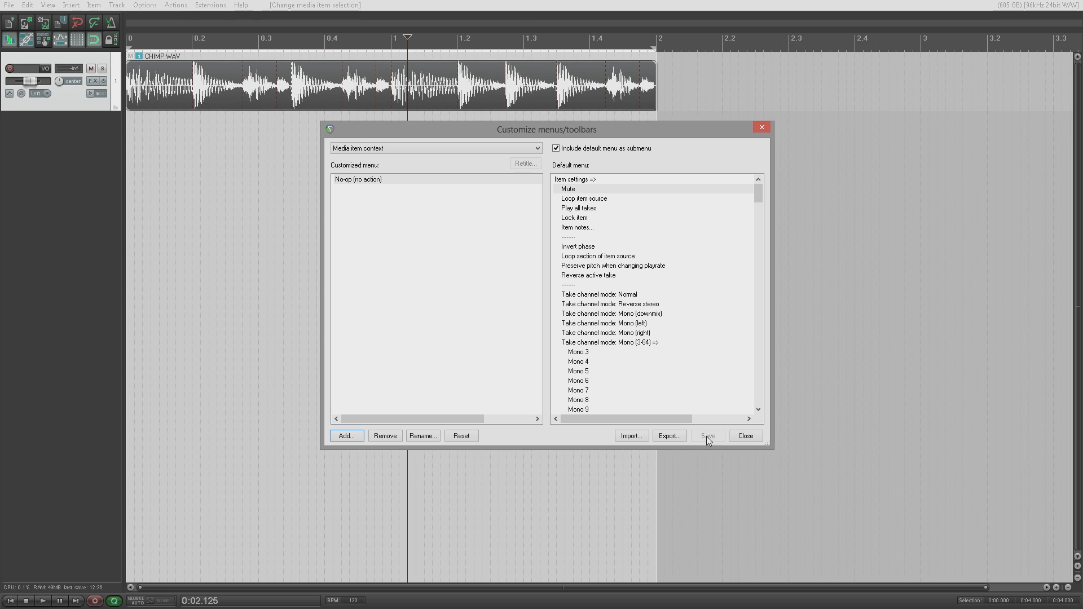
{"action": "left_click_drag", "start_coordinate": [449, 132], "coordinate": [701, 190]}
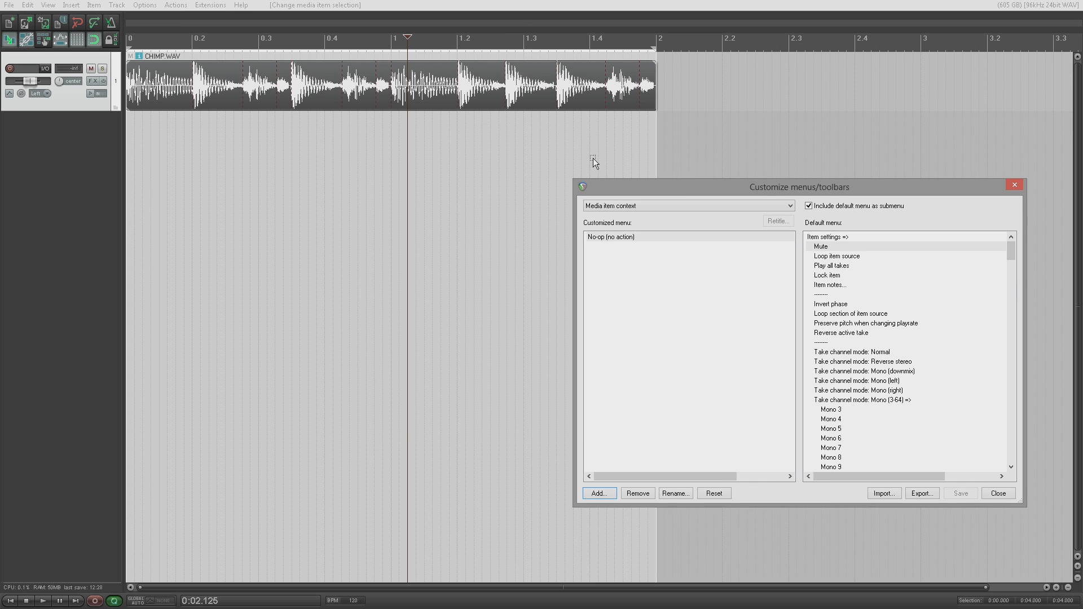
{"action": "right_click", "coordinate": [182, 88]}
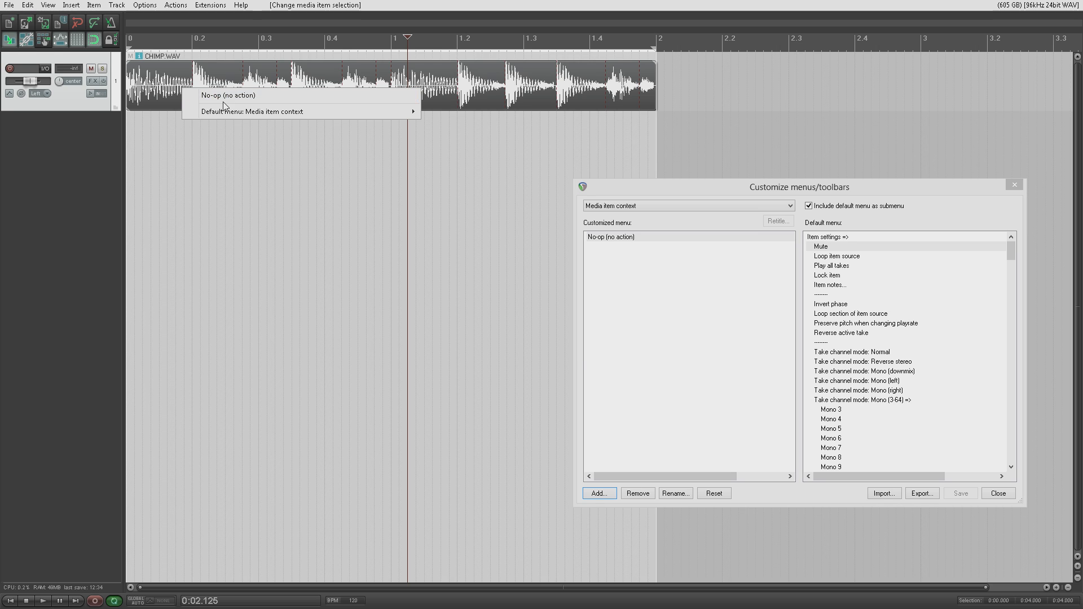
{"action": "mouse_move", "coordinate": [245, 114]}
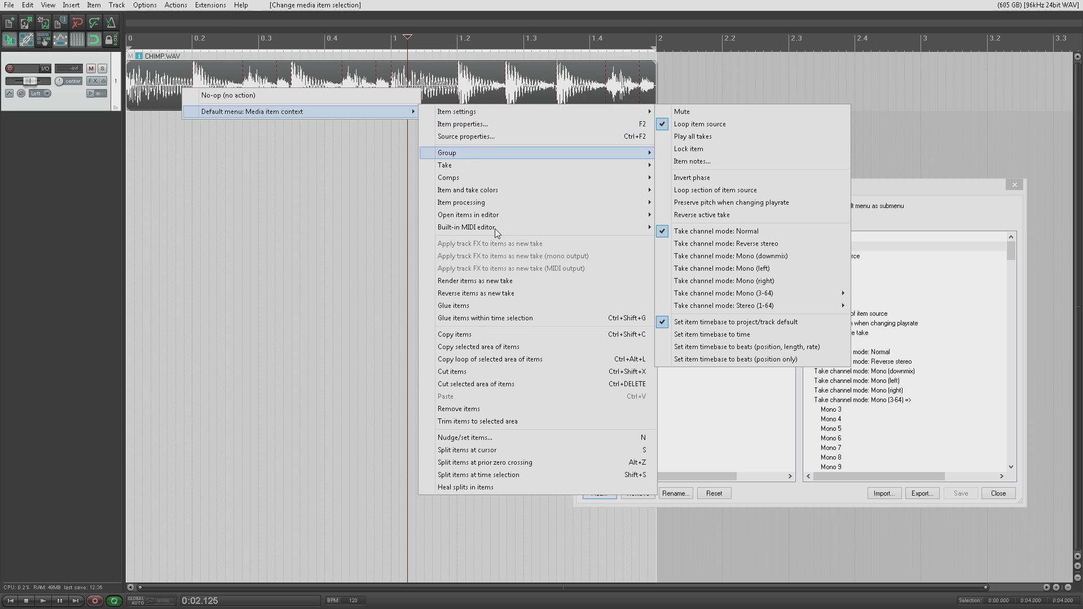
{"action": "left_click", "coordinate": [730, 189]}
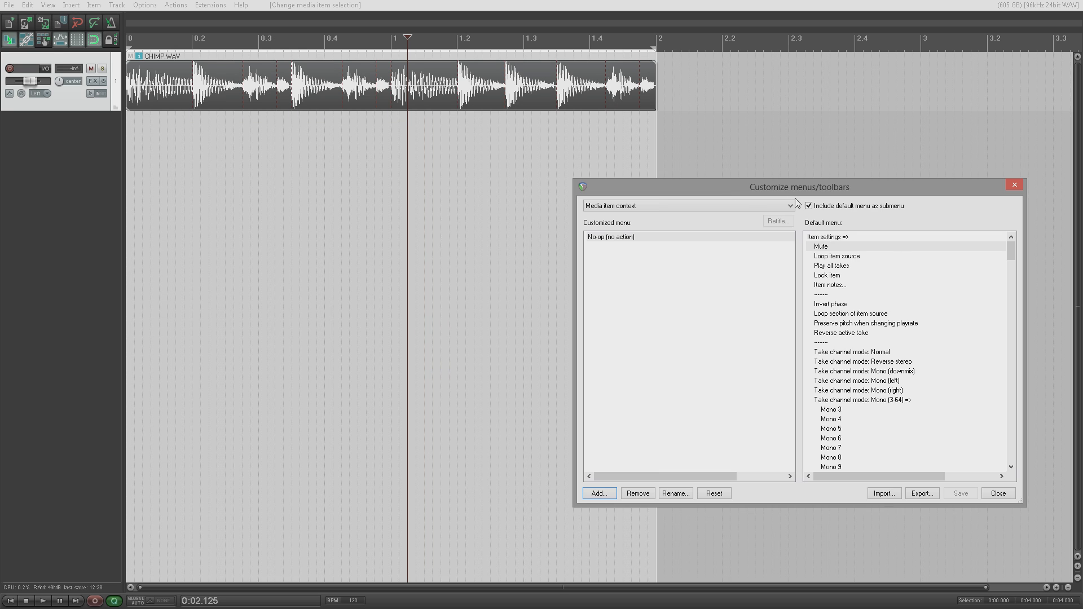
{"action": "left_click", "coordinate": [809, 206]}
Step: Test the item menu without the submenu, then re-enable 'Include default menu as submenu'
{"action": "right_click", "coordinate": [223, 97]}
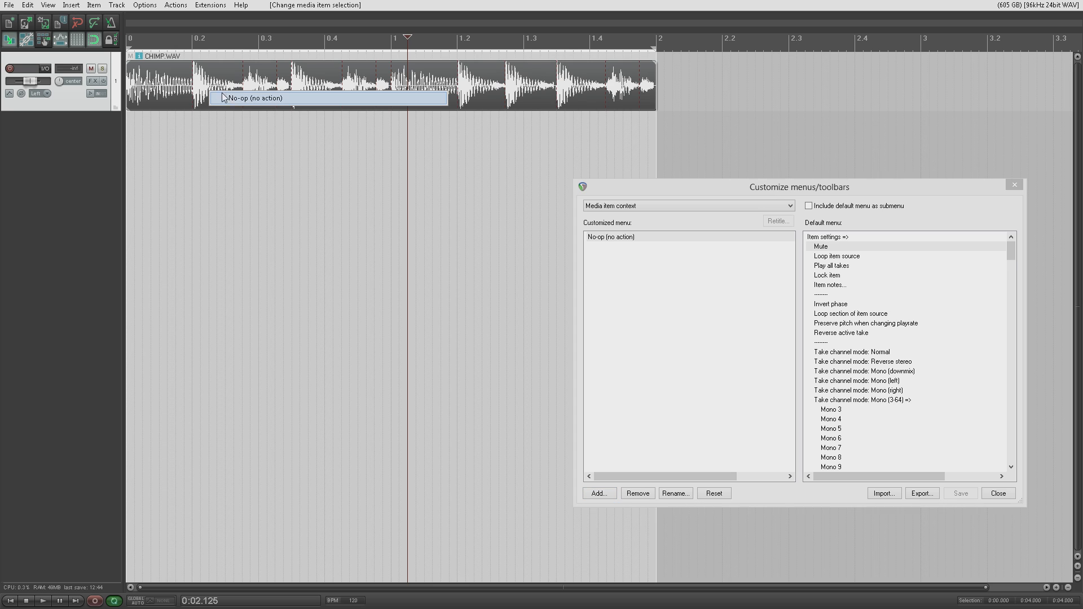
{"action": "left_click", "coordinate": [815, 208]}
{"action": "left_click", "coordinate": [810, 207]}
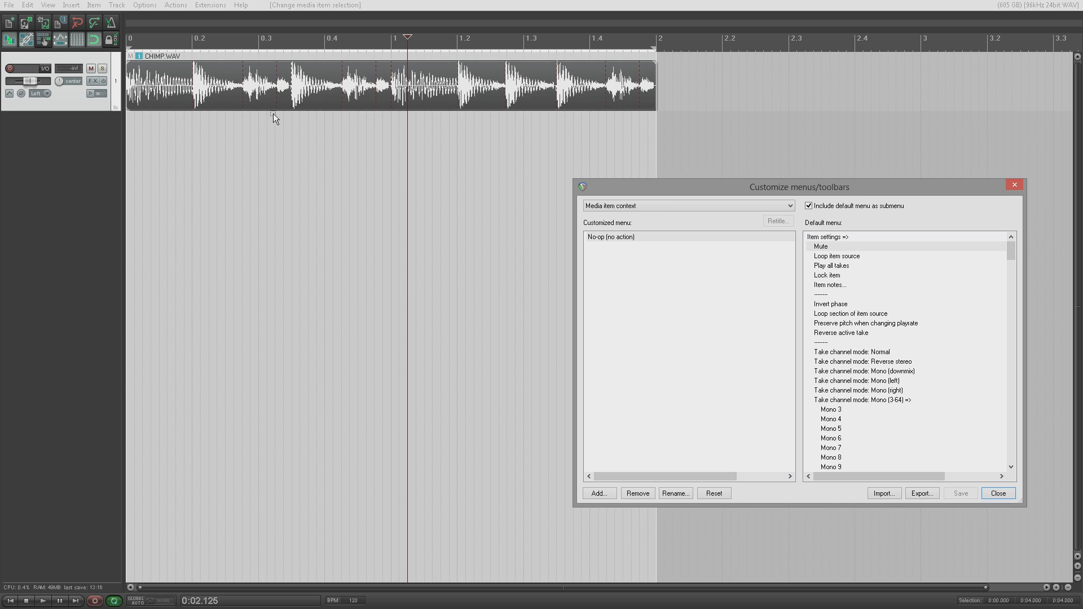
Step: Place the edit cursor at 0:02.062 and confirm CHIMP.WAV's menu shows No-op plus the default submenu
{"action": "right_click", "coordinate": [216, 81]}
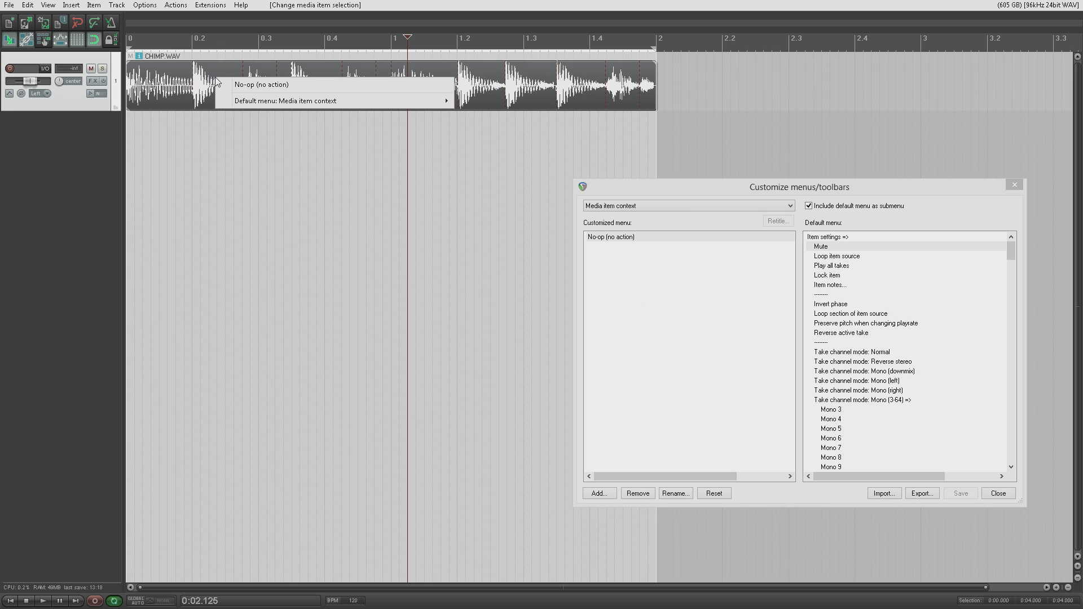
{"action": "left_click", "coordinate": [201, 78]}
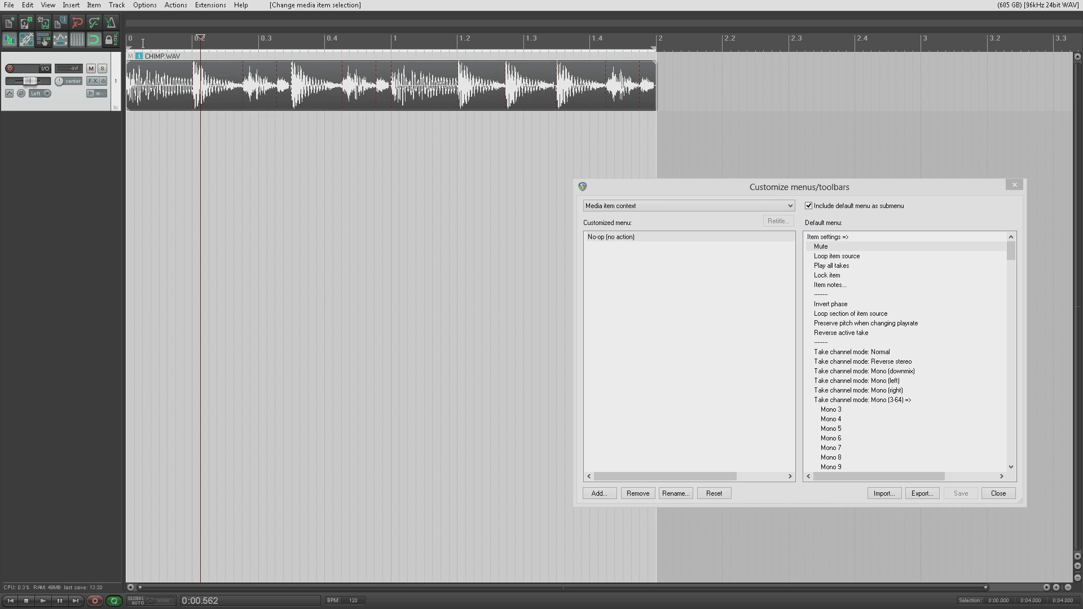
{"action": "left_click", "coordinate": [120, 6]}
{"action": "mouse_move", "coordinate": [145, 5]}
{"action": "left_click", "coordinate": [400, 77]}
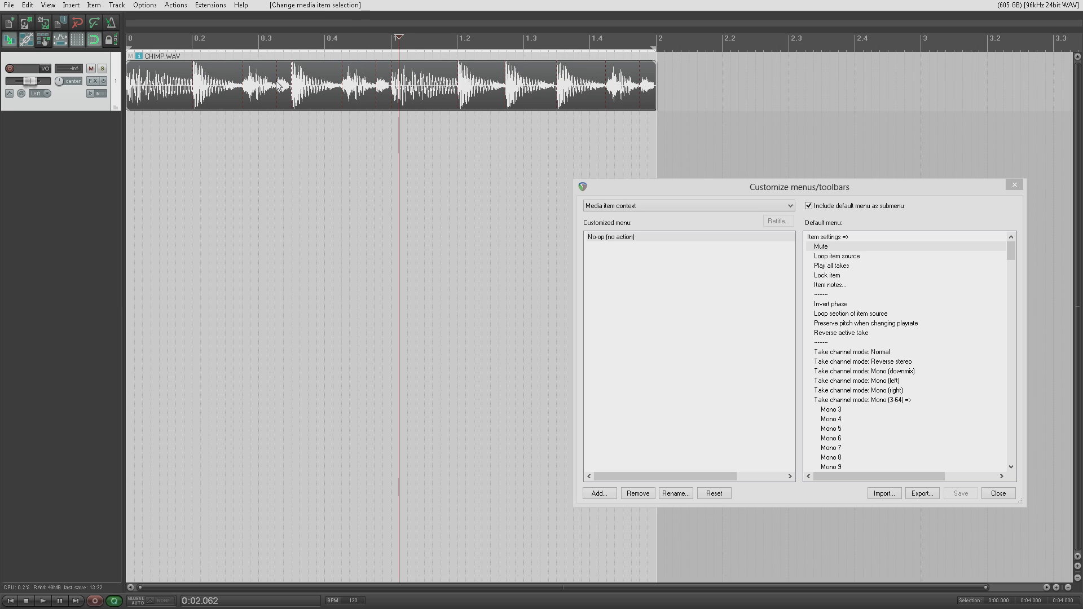
{"action": "right_click", "coordinate": [227, 88]}
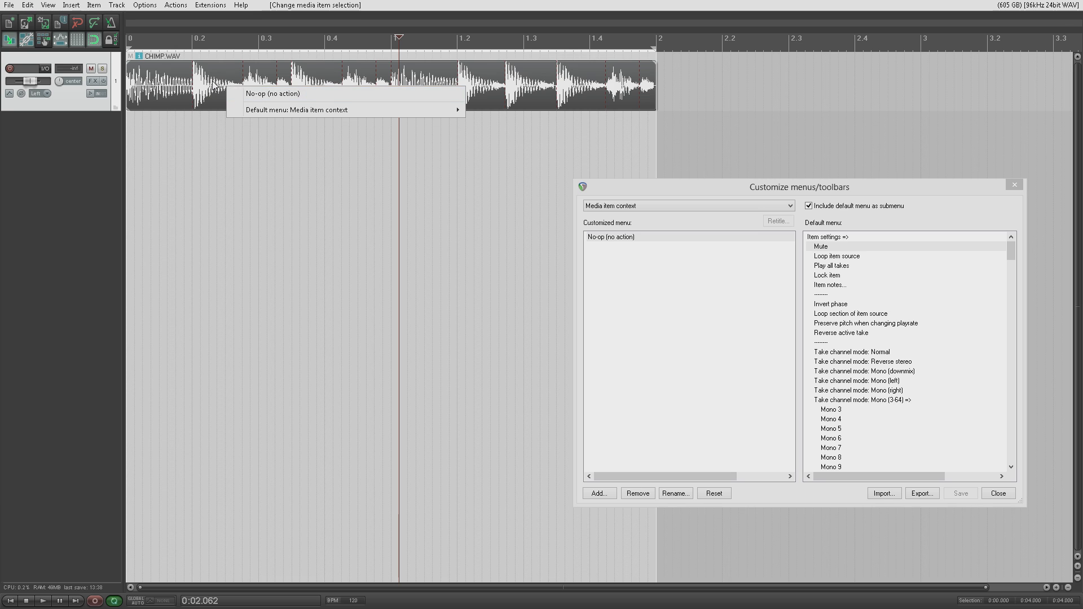
{"action": "right_click", "coordinate": [210, 81]}
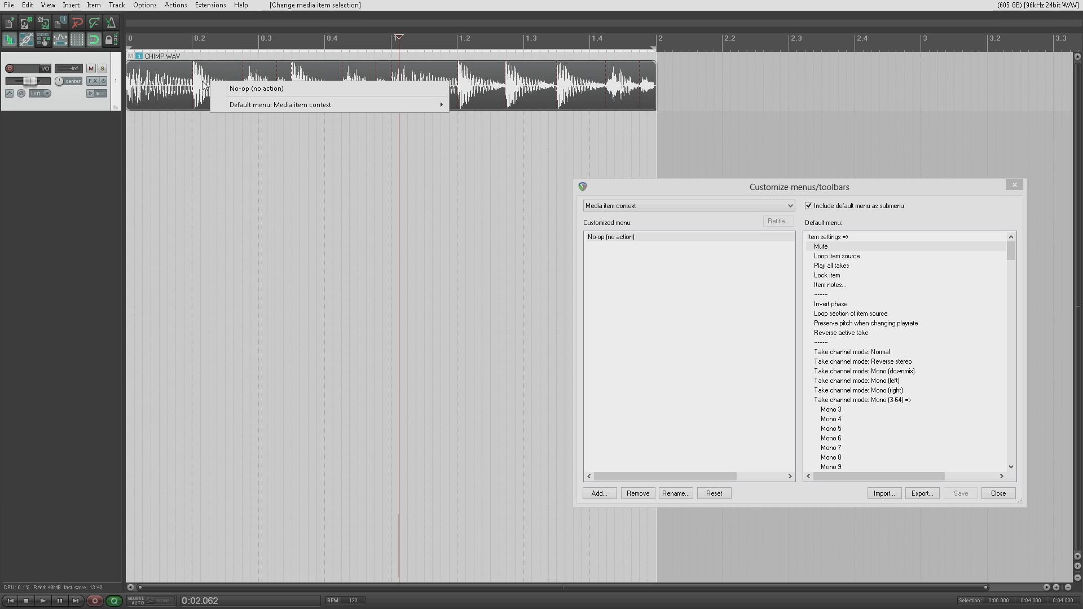
Step: Remove the 'No-op (no action)' entry from the customized Media item context menu
{"action": "left_click", "coordinate": [649, 282]}
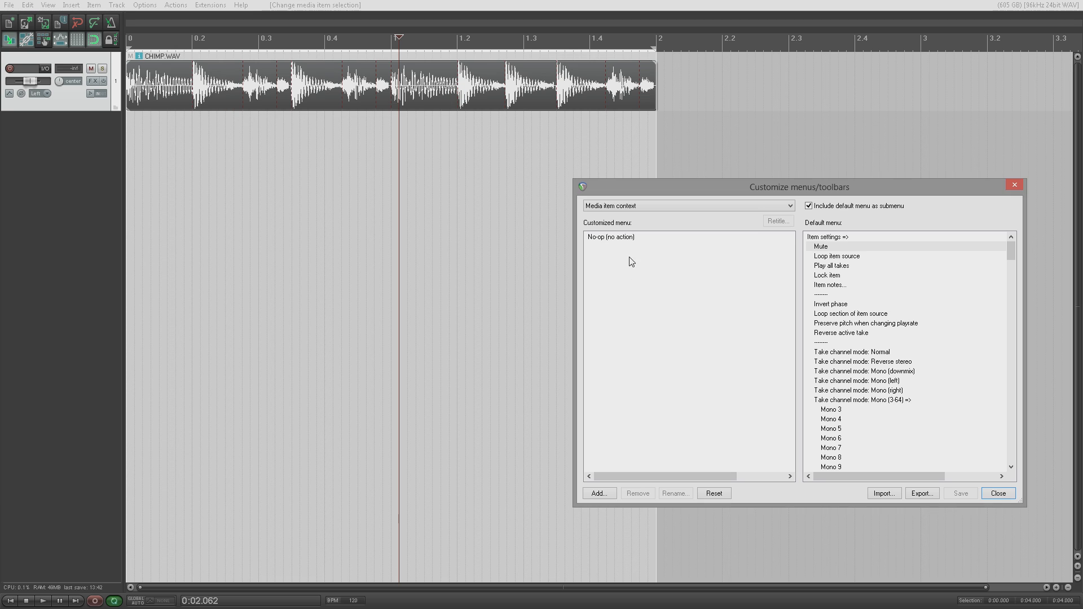
{"action": "left_click", "coordinate": [623, 237]}
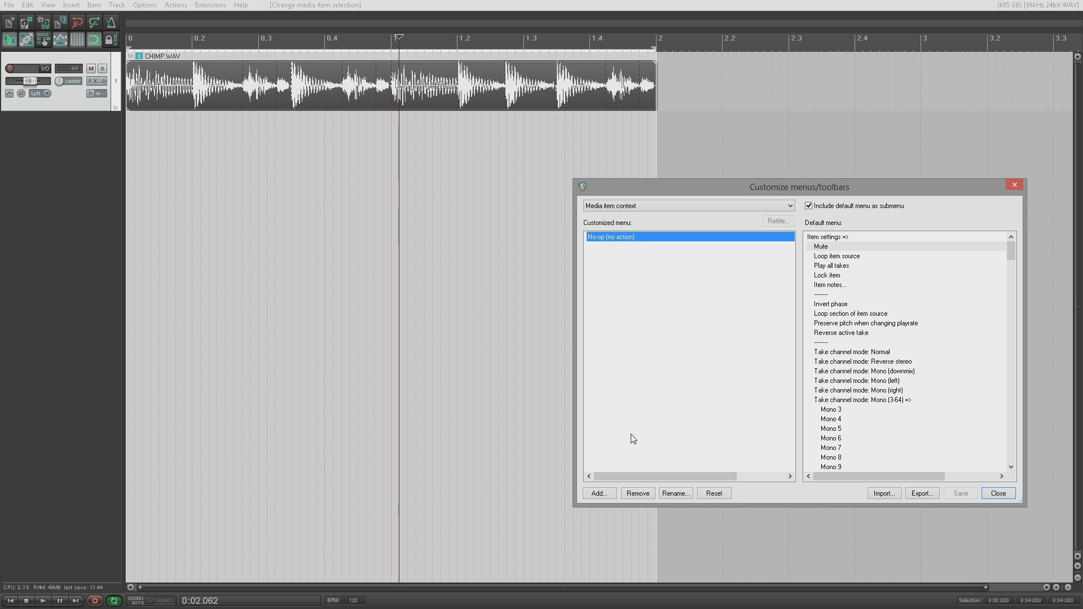
{"action": "left_click", "coordinate": [639, 494]}
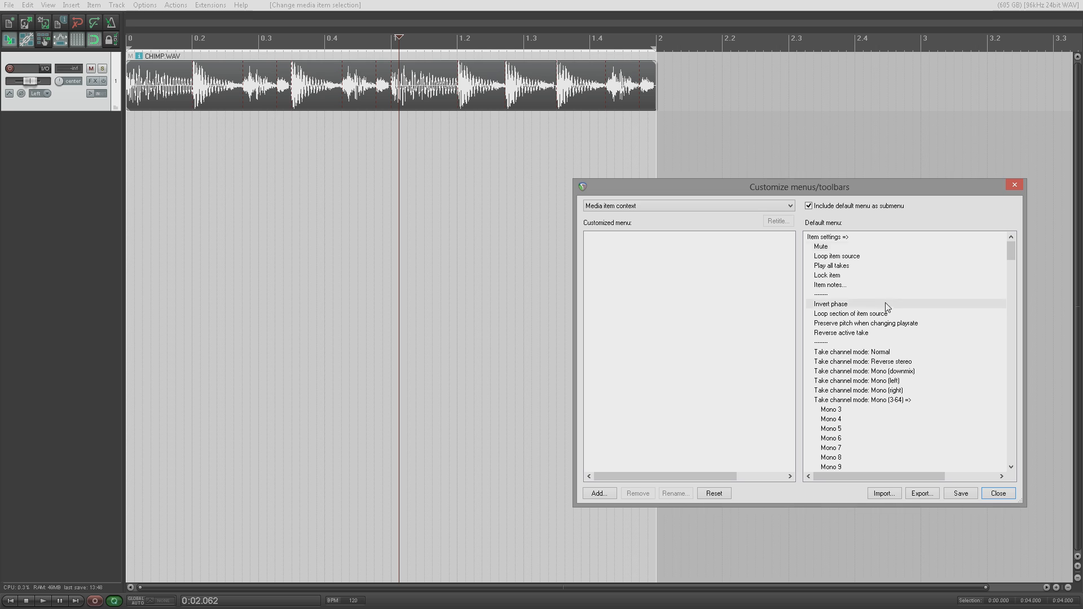
Step: Scroll down the Default menu list to reach the Remove items entries
{"action": "scroll", "coordinate": [884, 304], "scroll_direction": "down", "scroll_amount": 20}
{"action": "scroll", "coordinate": [887, 307], "scroll_direction": "down", "scroll_amount": 15}
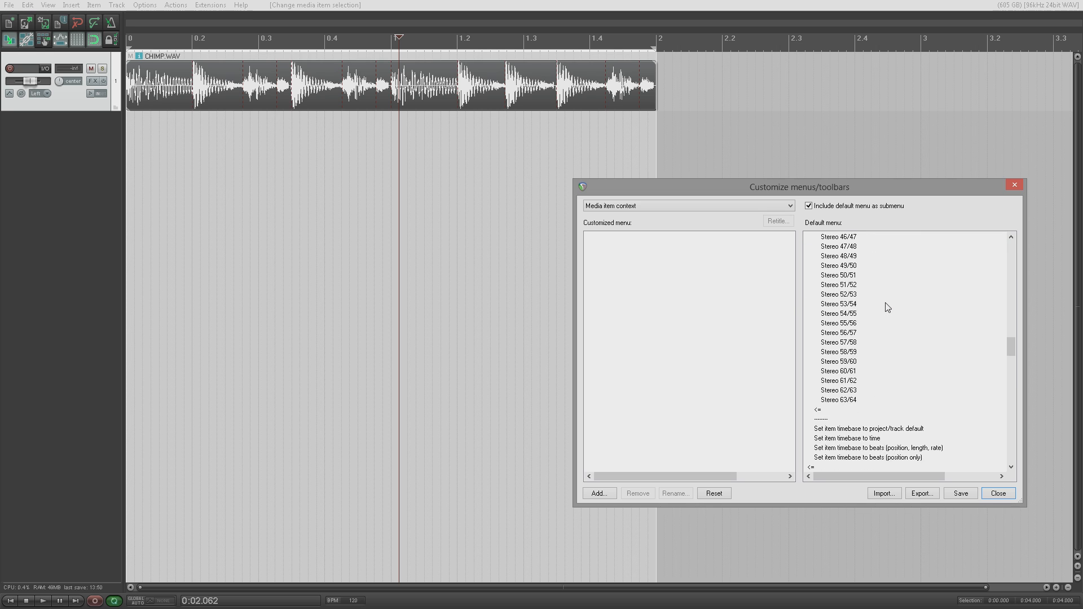
{"action": "scroll", "coordinate": [875, 294], "scroll_direction": "down", "scroll_amount": 11}
{"action": "scroll", "coordinate": [872, 289], "scroll_direction": "down", "scroll_amount": 15}
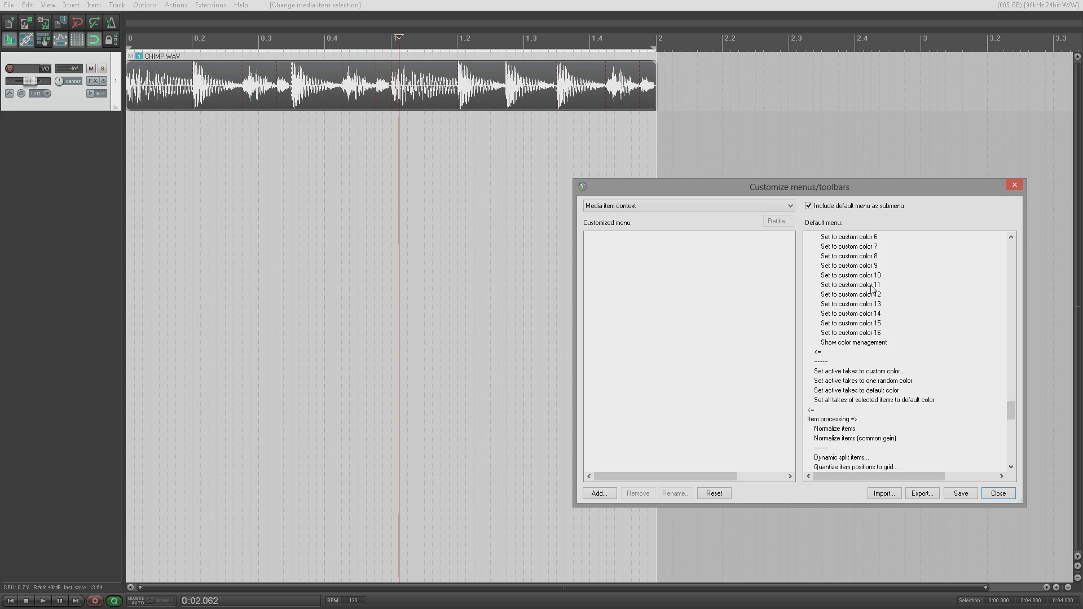
{"action": "scroll", "coordinate": [872, 290], "scroll_direction": "down", "scroll_amount": 5}
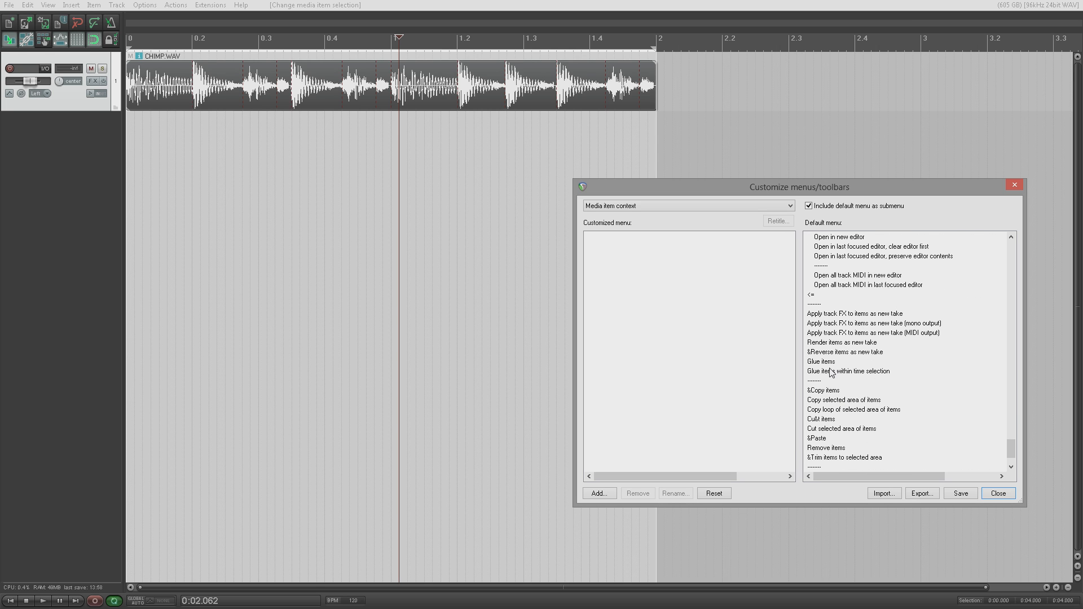
{"action": "scroll", "coordinate": [831, 372], "scroll_direction": "down", "scroll_amount": 2}
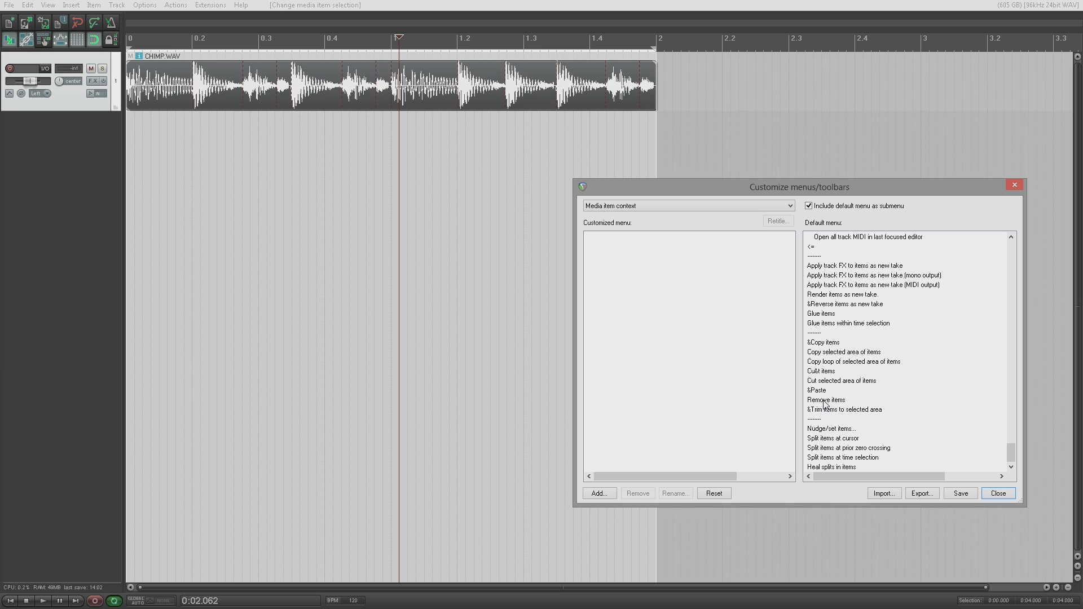
Step: Copy Remove items from the Default menu and paste it into the empty customized item menu
{"action": "left_click_drag", "start_coordinate": [824, 402], "coordinate": [613, 277]}
{"action": "left_click_drag", "start_coordinate": [833, 400], "coordinate": [708, 350]}
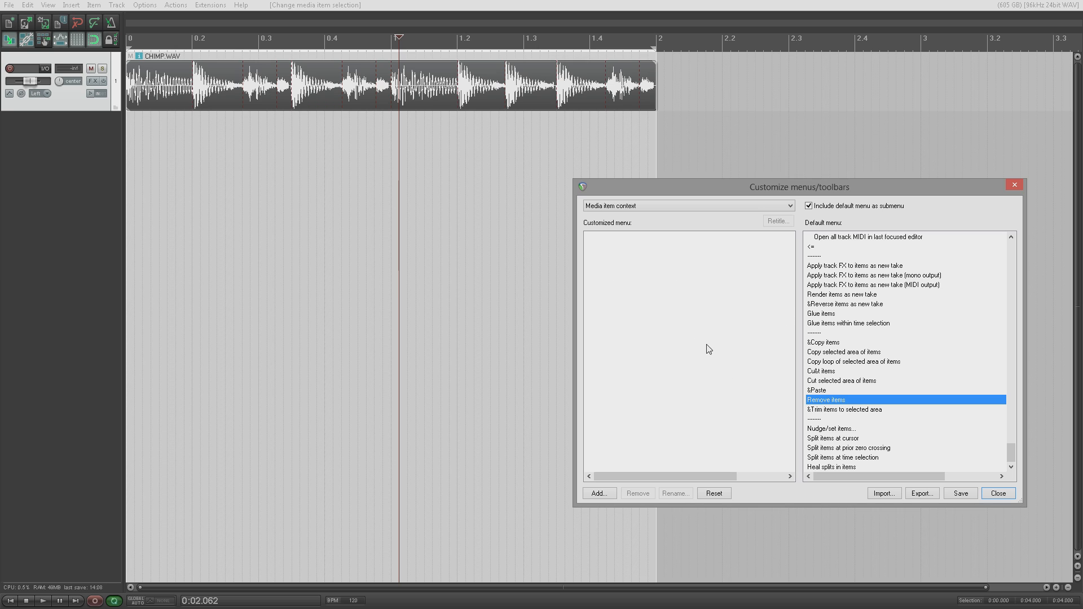
{"action": "right_click", "coordinate": [844, 401]}
{"action": "left_click", "coordinate": [864, 409]}
{"action": "right_click", "coordinate": [607, 265]}
{"action": "left_click", "coordinate": [654, 338]}
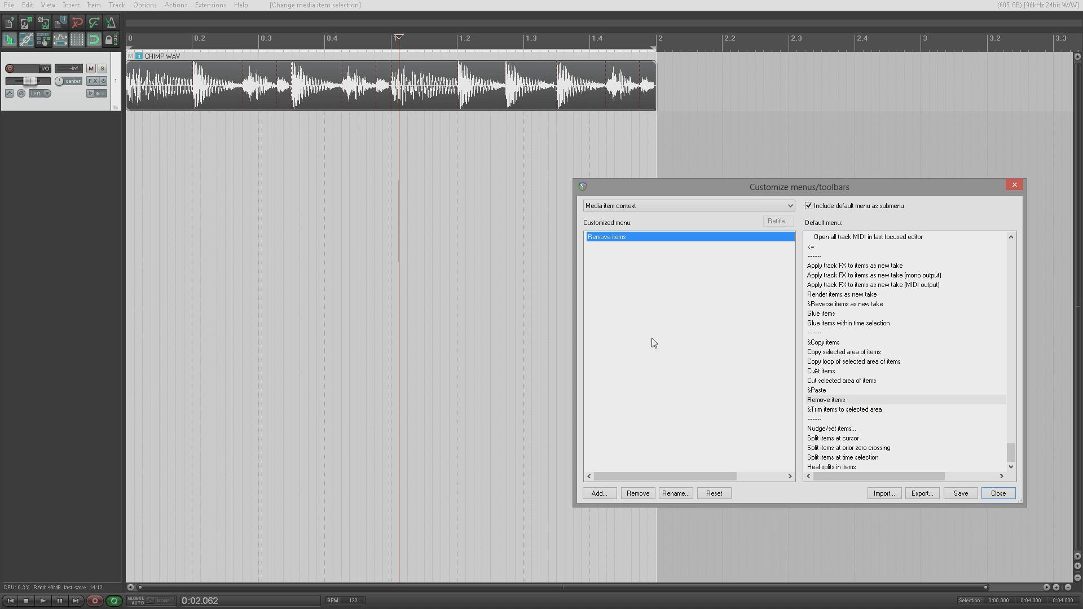
Step: Rename the Remove items entry to 'Delete'
{"action": "right_click", "coordinate": [613, 242]}
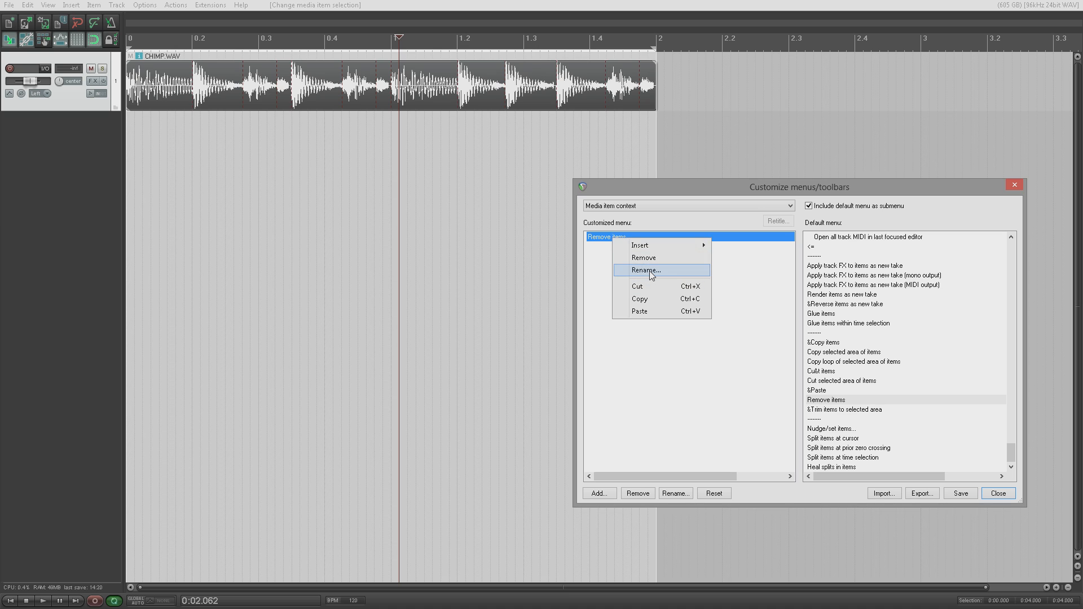
{"action": "left_click", "coordinate": [652, 274]}
{"action": "type", "text": "D"}
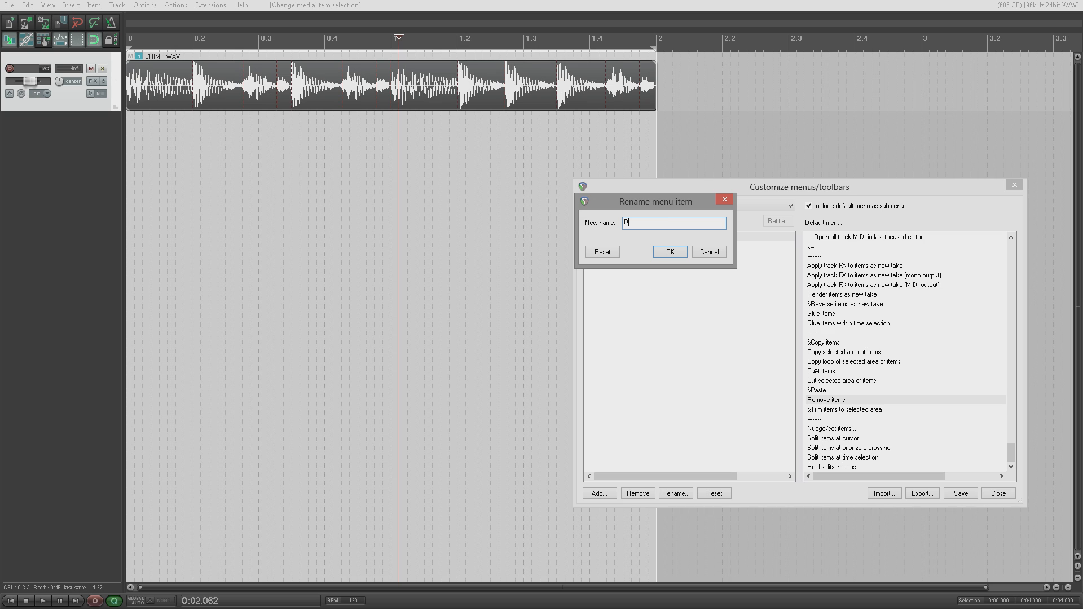
{"action": "type", "text": "elete"}
{"action": "key", "text": "Return"}
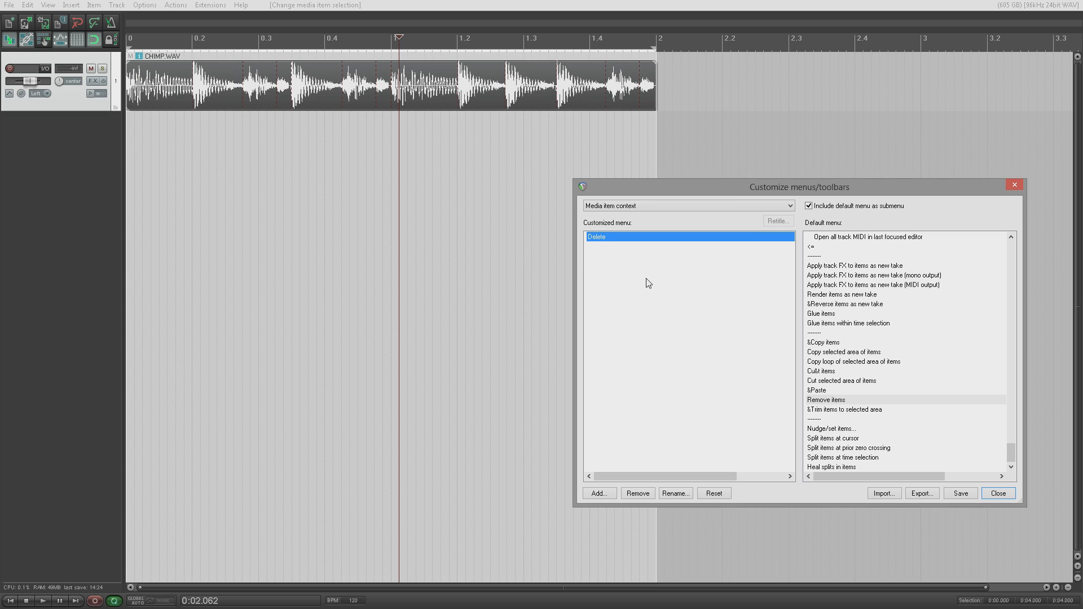
{"action": "left_click", "coordinate": [962, 494]}
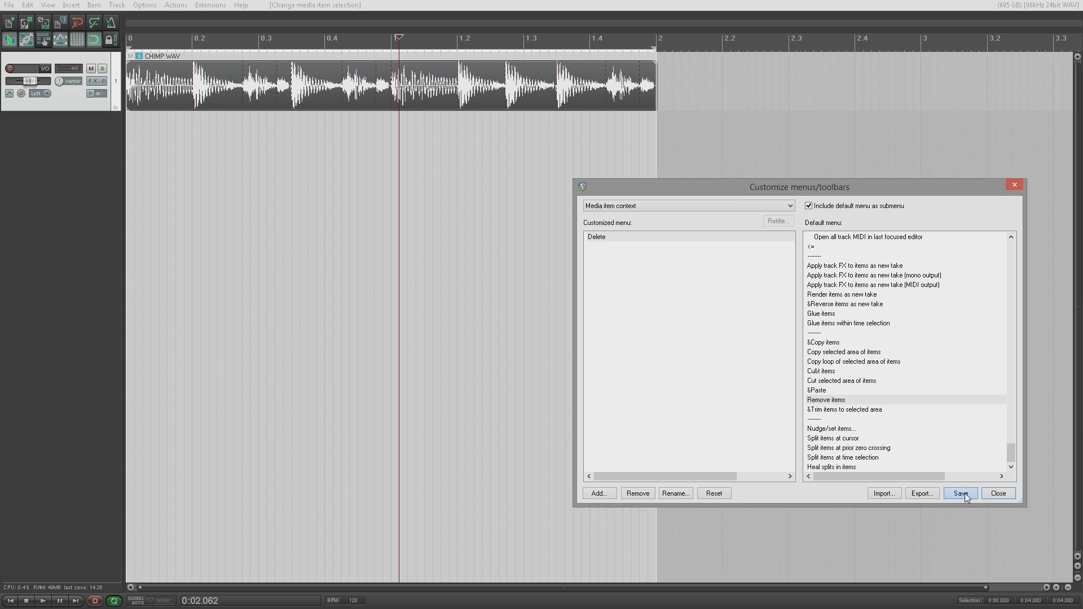
{"action": "right_click", "coordinate": [242, 101]}
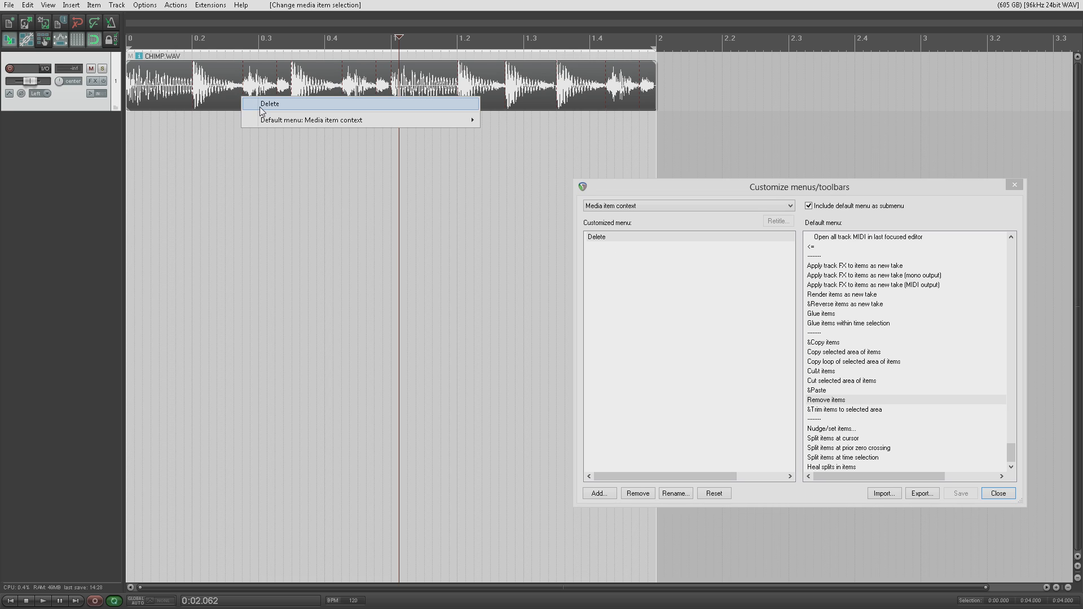
{"action": "left_click", "coordinate": [251, 103]}
{"action": "left_click", "coordinate": [79, 23]}
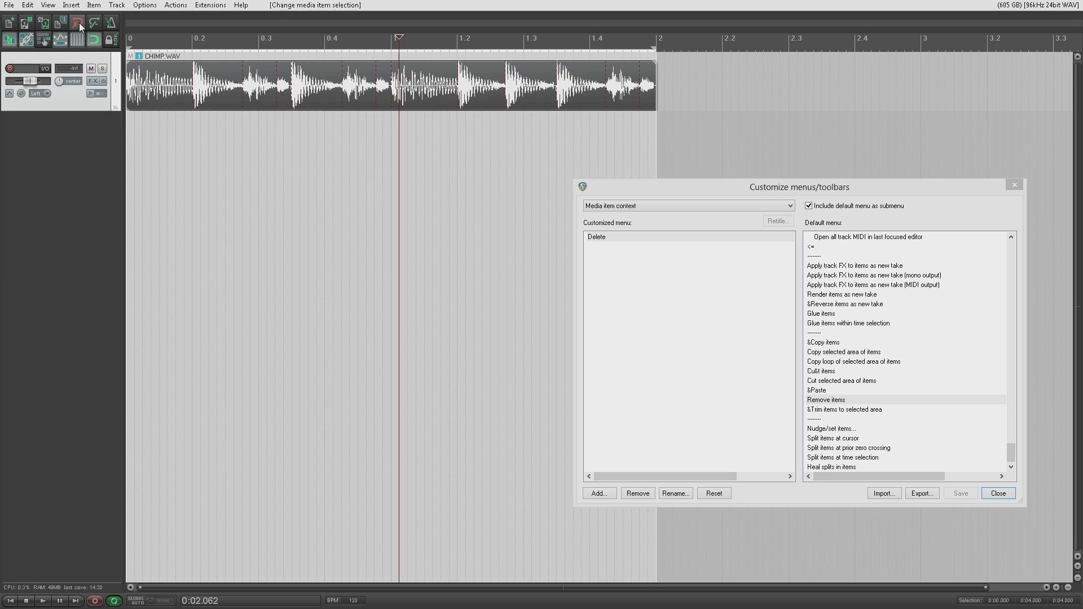
{"action": "right_click", "coordinate": [298, 98]}
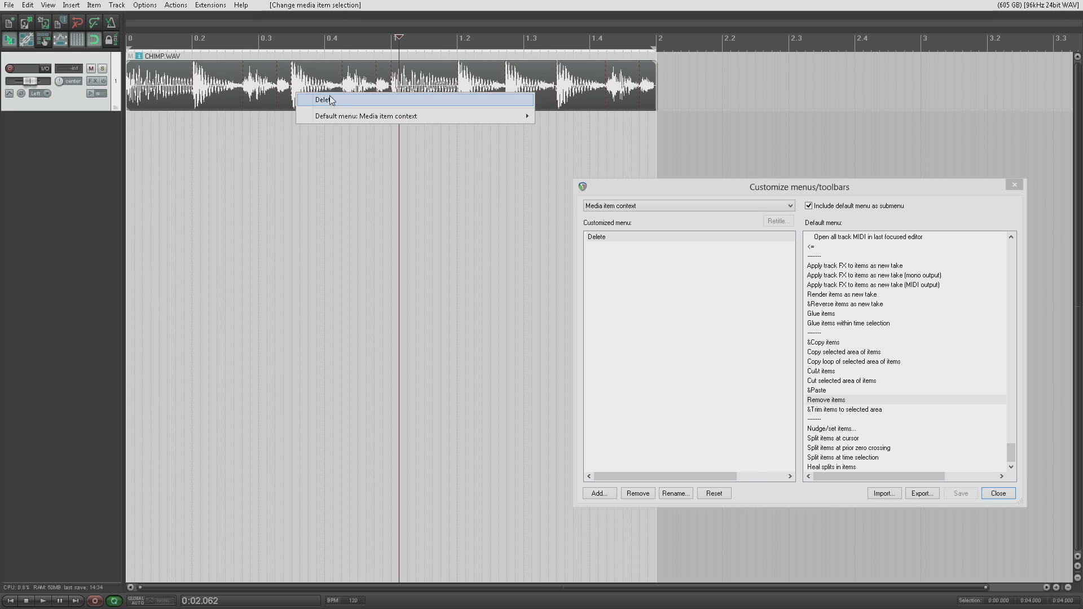
{"action": "mouse_move", "coordinate": [497, 117]}
{"action": "left_click", "coordinate": [778, 308]}
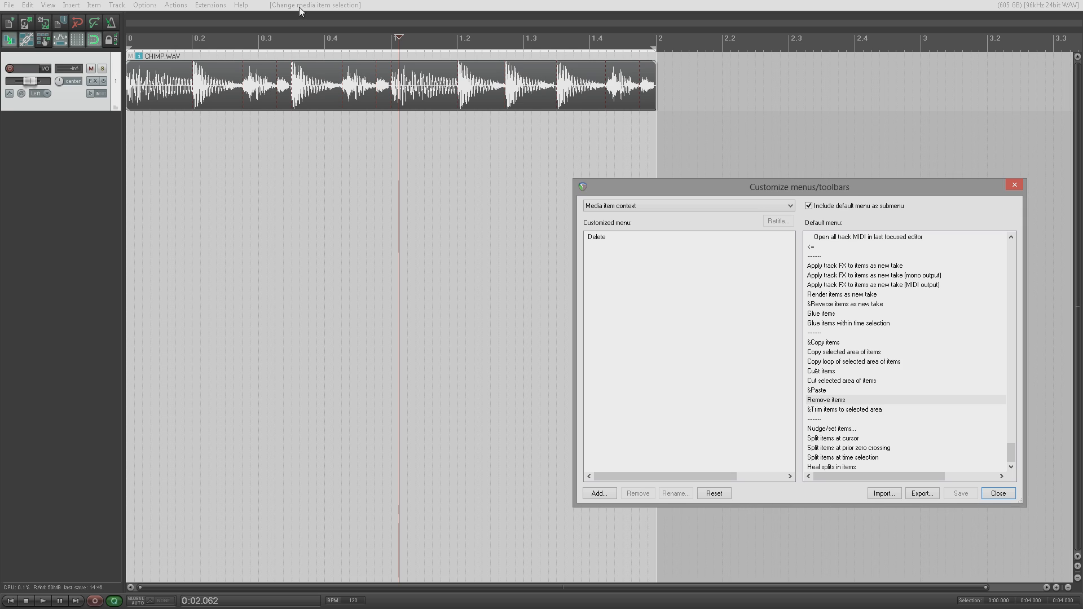
{"action": "right_click", "coordinate": [252, 92]}
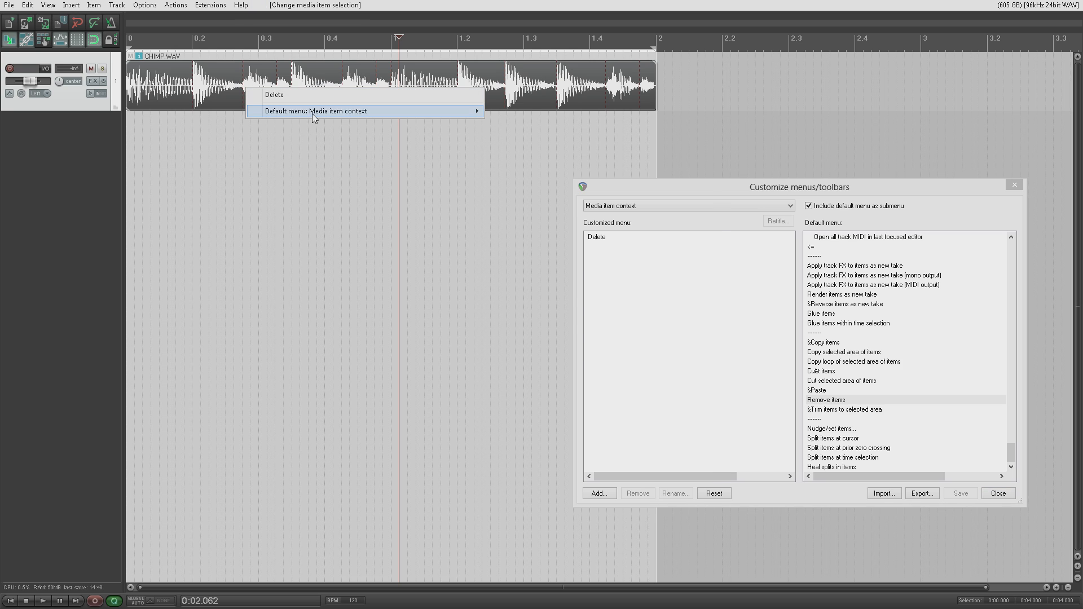
{"action": "mouse_move", "coordinate": [312, 114]}
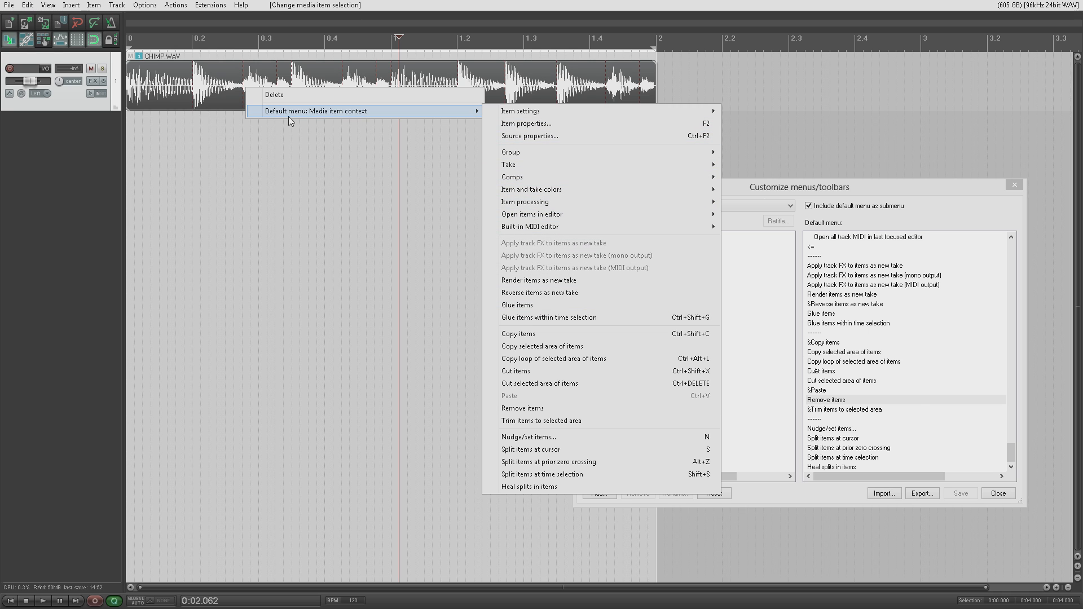
{"action": "mouse_move", "coordinate": [280, 110]}
{"action": "right_click", "coordinate": [187, 92]}
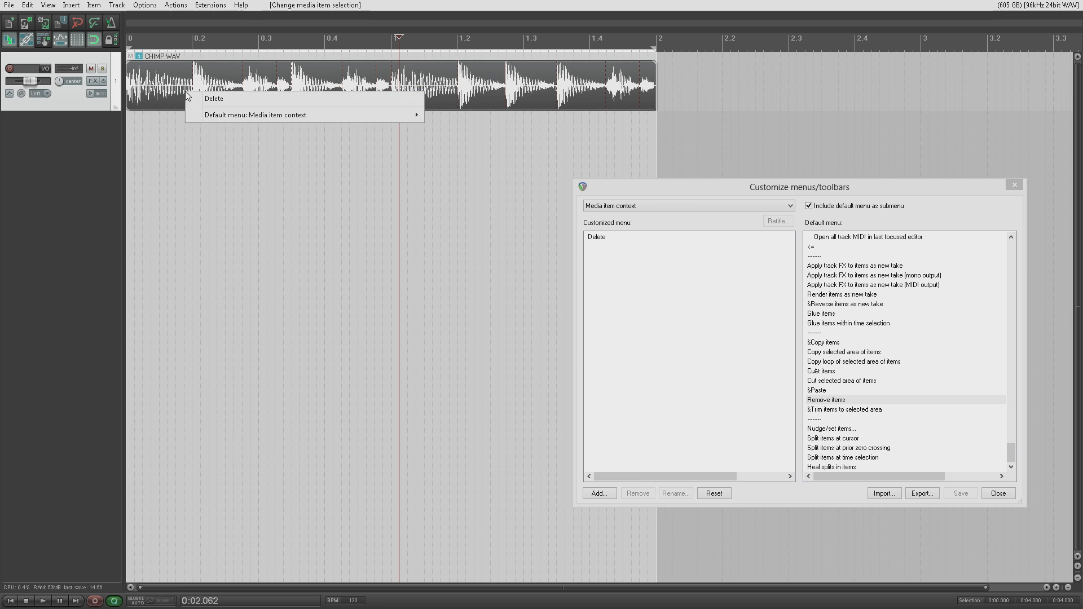
{"action": "mouse_move", "coordinate": [273, 116]}
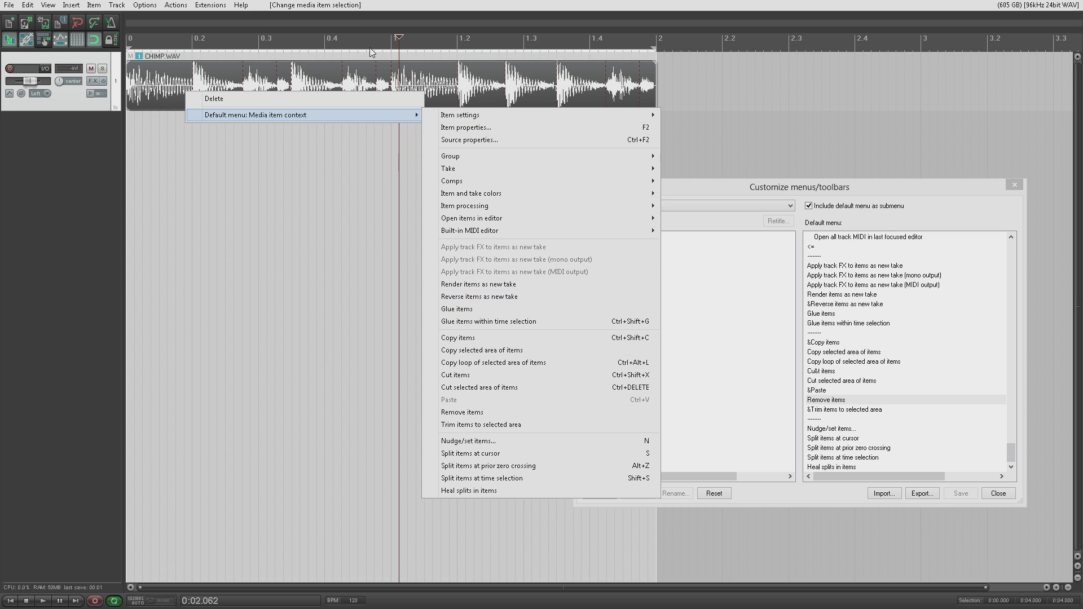
{"action": "left_click", "coordinate": [329, 77]}
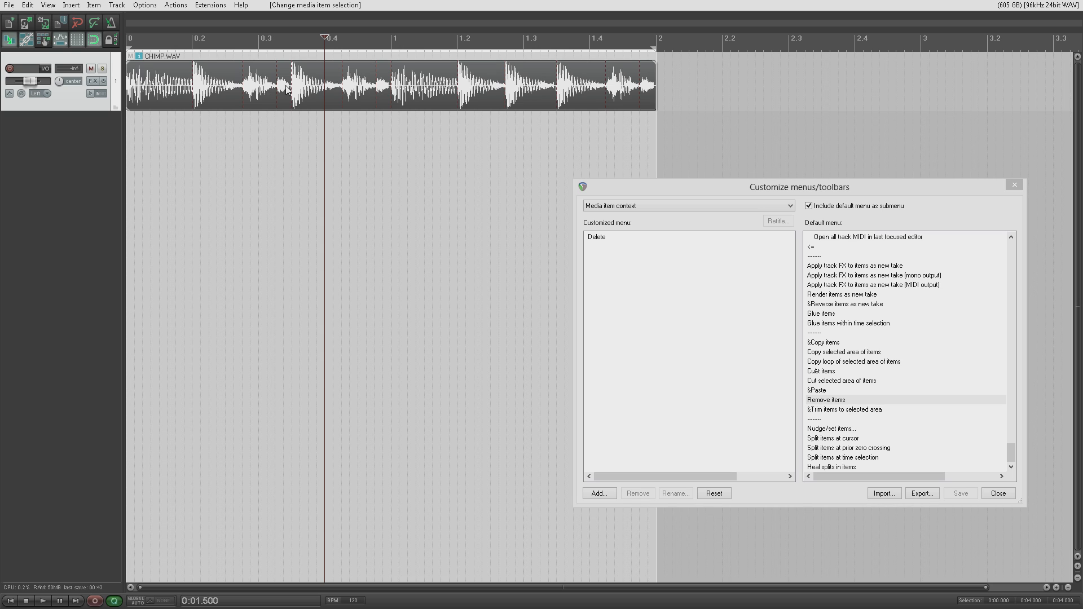
{"action": "right_click", "coordinate": [216, 84]}
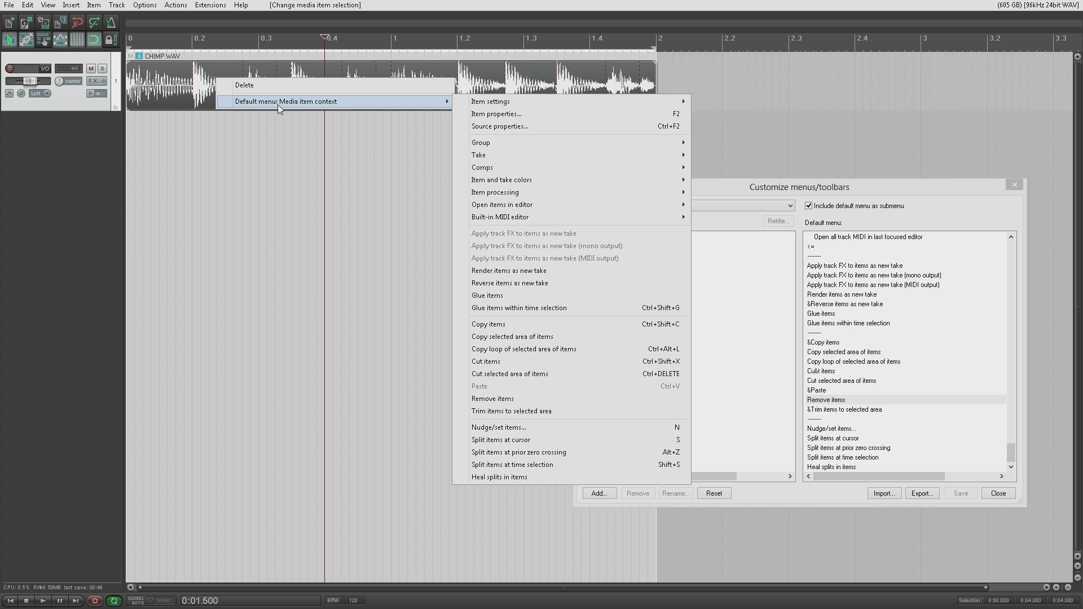
{"action": "left_click", "coordinate": [201, 96]}
{"action": "left_click", "coordinate": [192, 96]}
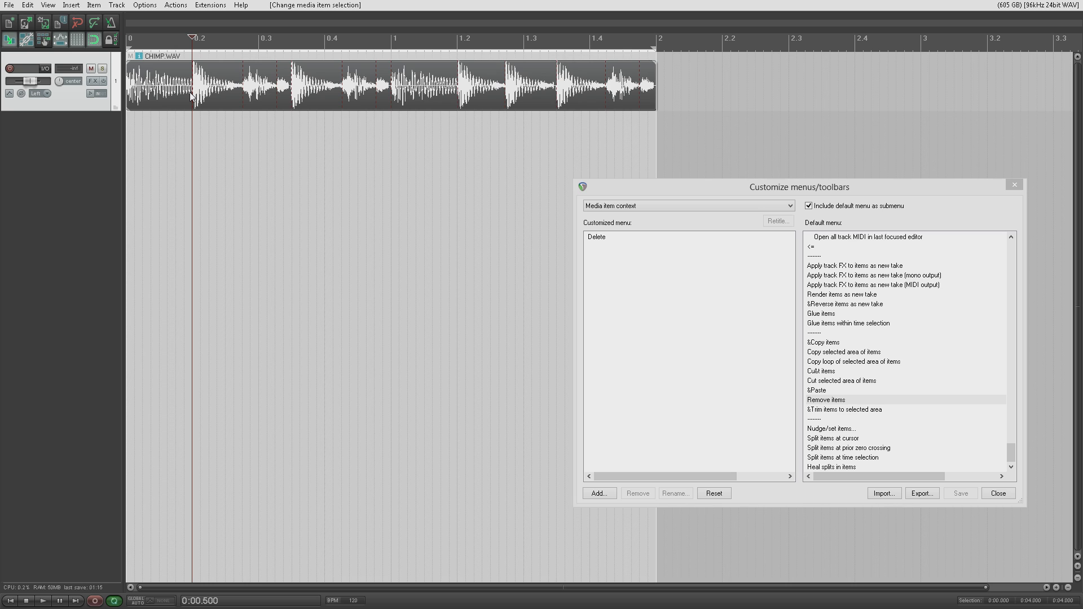
{"action": "right_click", "coordinate": [200, 91]}
{"action": "mouse_move", "coordinate": [243, 113]}
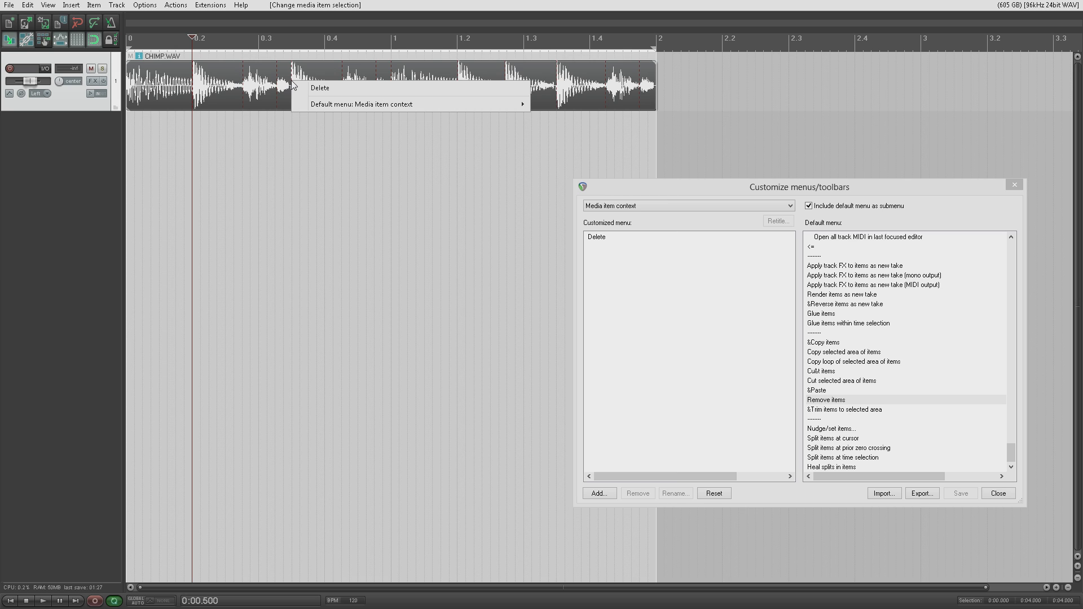
{"action": "left_click", "coordinate": [259, 85]}
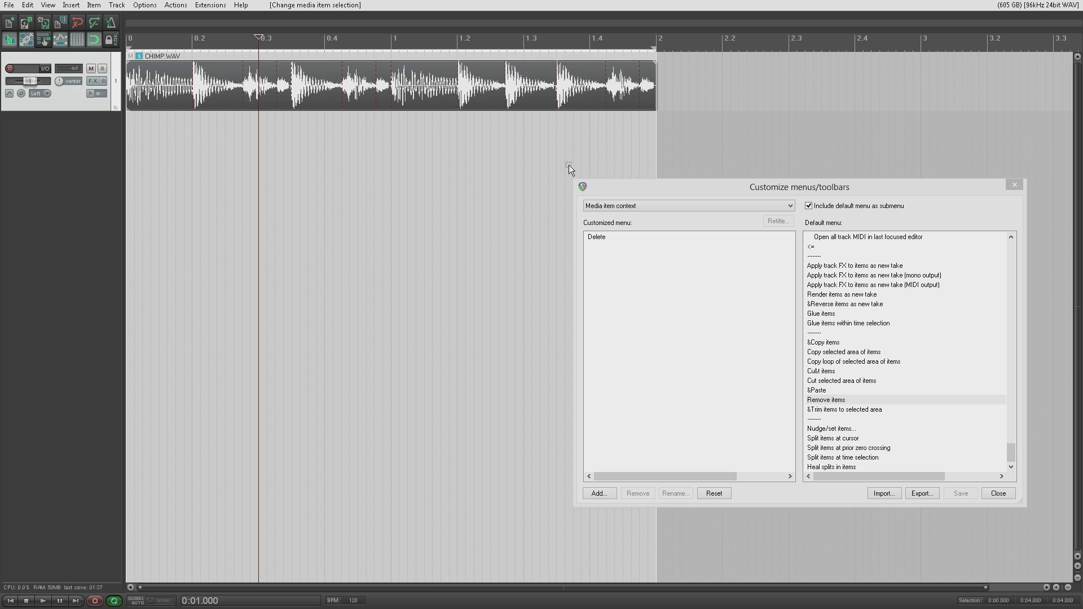
{"action": "left_click_drag", "start_coordinate": [712, 186], "coordinate": [371, 153]}
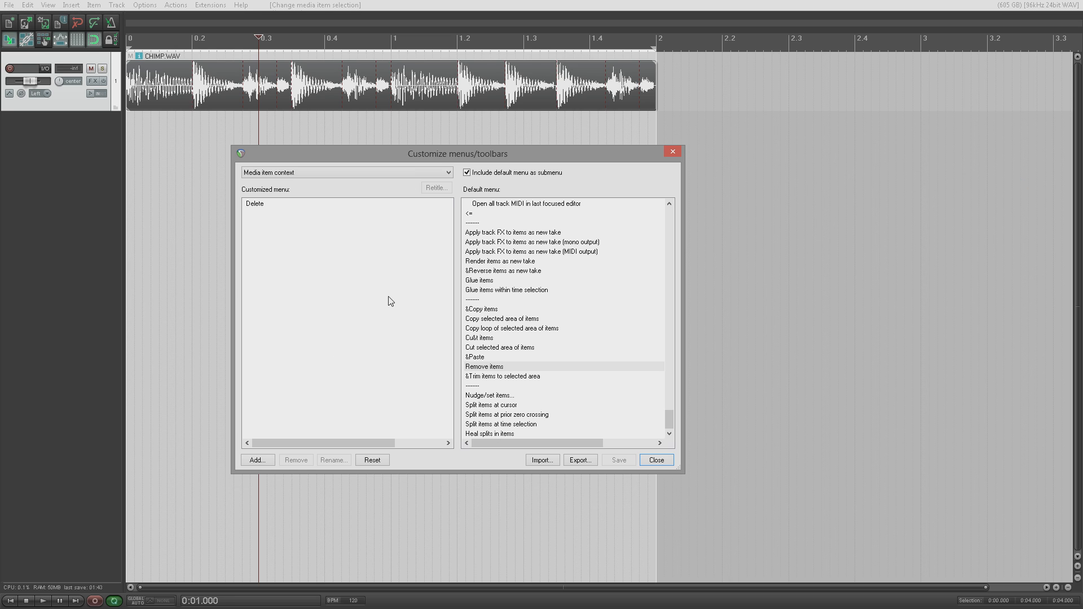
{"action": "right_click", "coordinate": [273, 239]}
{"action": "mouse_move", "coordinate": [308, 248]}
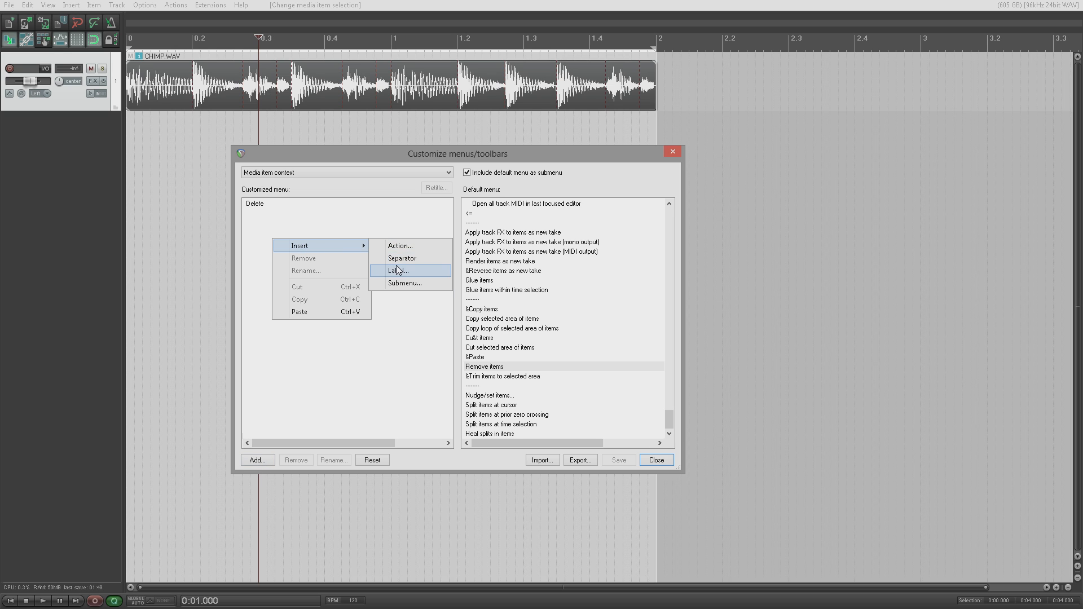
{"action": "left_click", "coordinate": [257, 460]}
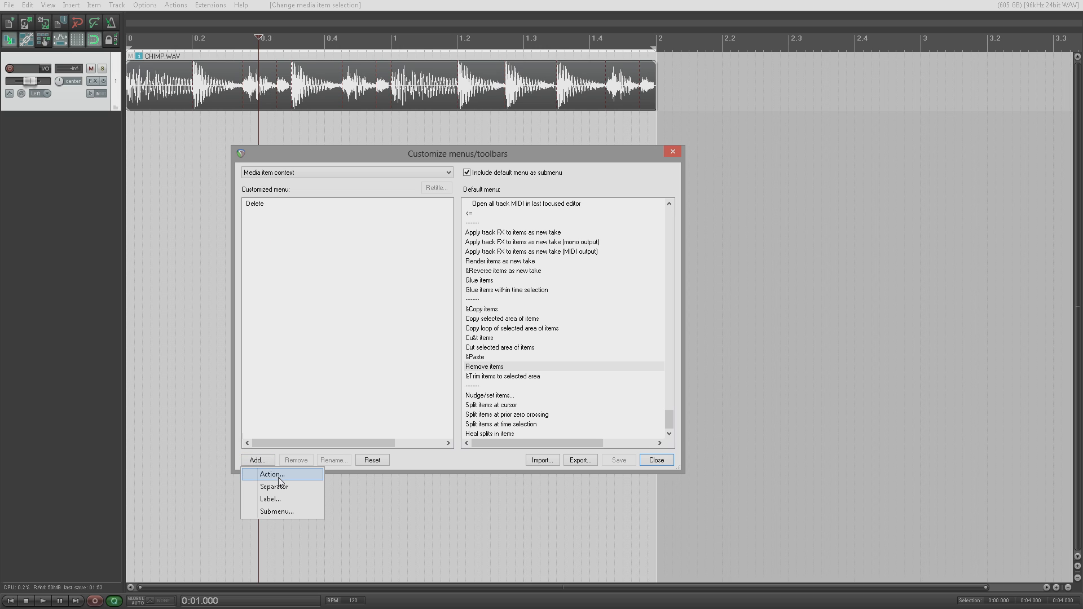
{"action": "left_click", "coordinate": [268, 204]}
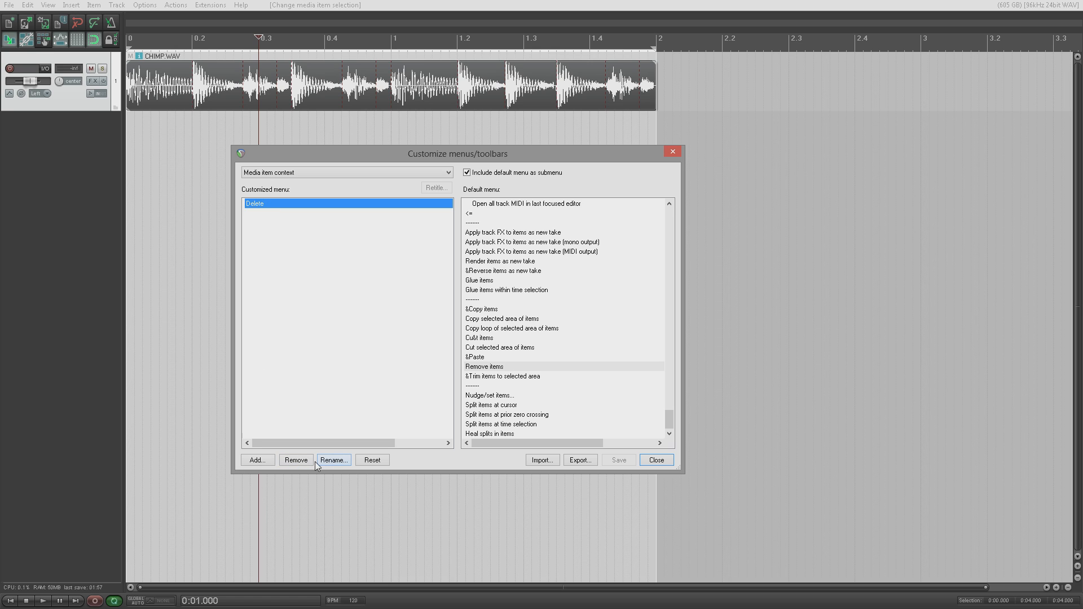
{"action": "left_click", "coordinate": [279, 356]}
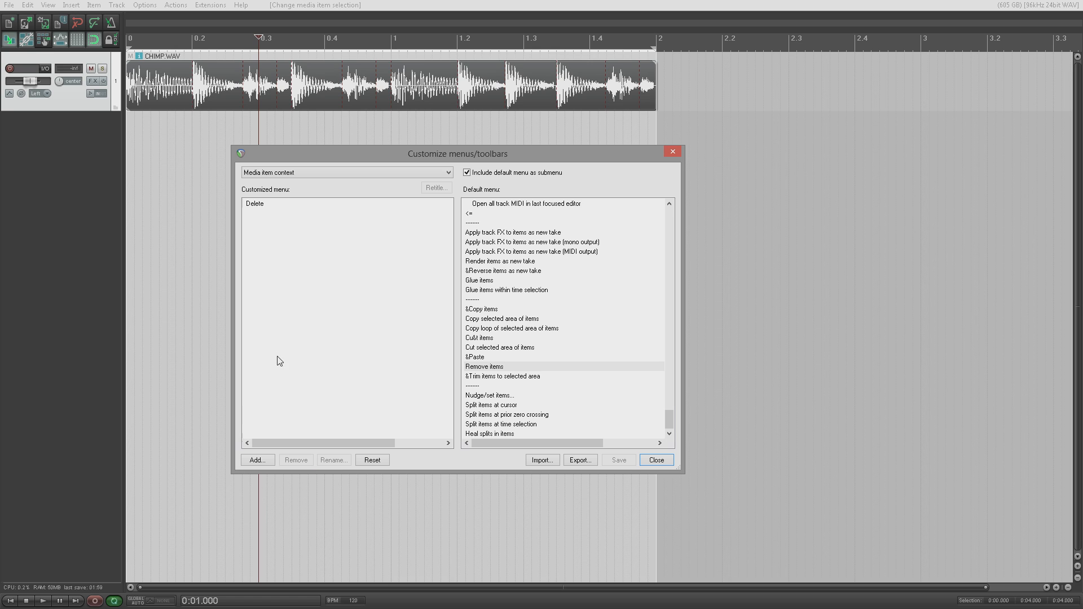
{"action": "left_click", "coordinate": [383, 461]}
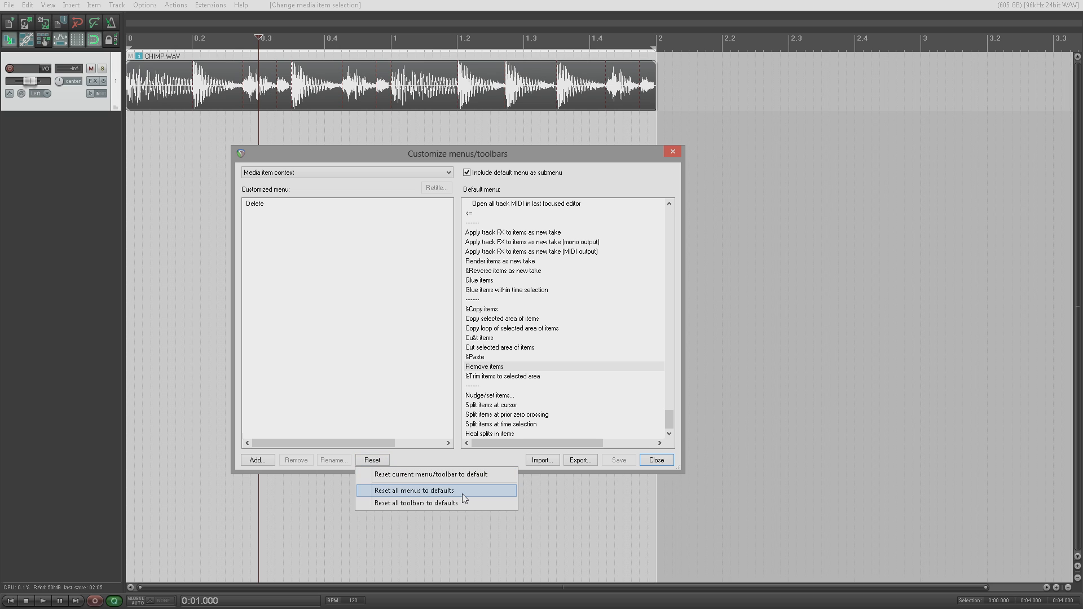
{"action": "left_click", "coordinate": [273, 364]}
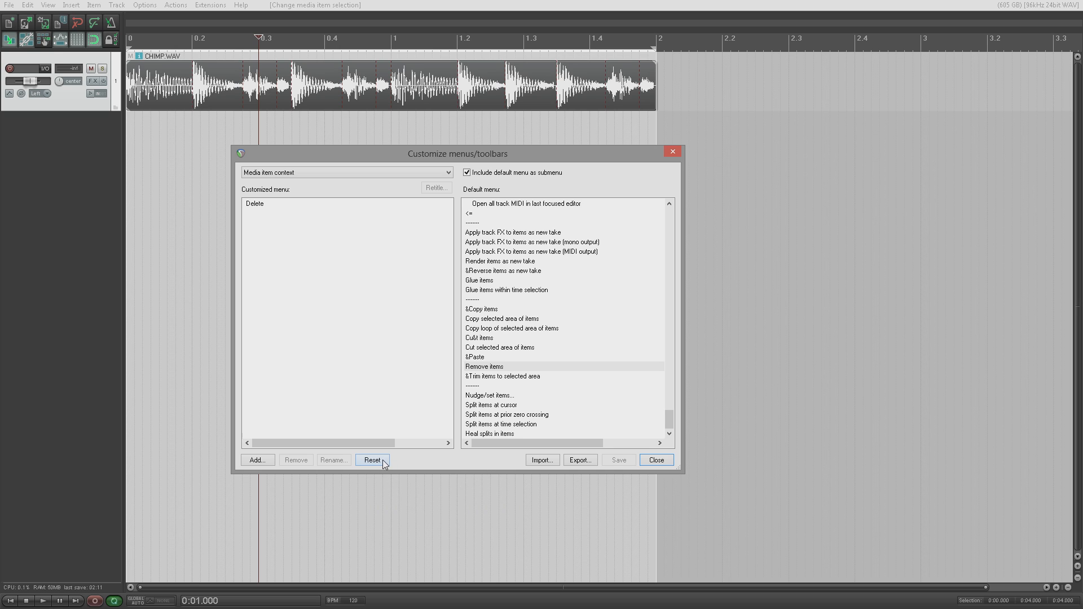
Step: Add a separator line below Delete in the customized item menu and save
{"action": "left_click", "coordinate": [259, 461]}
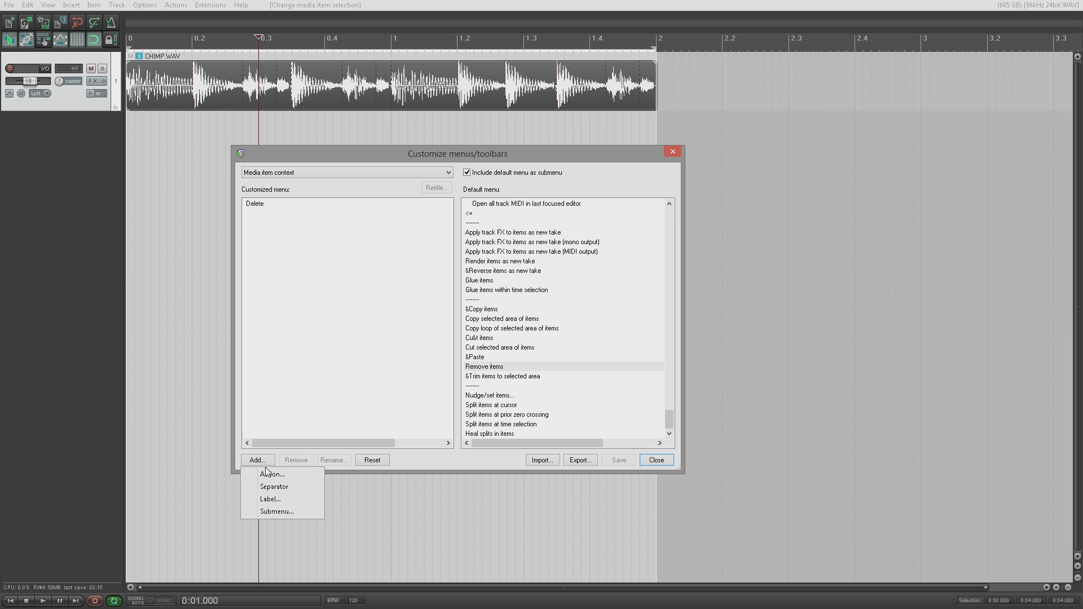
{"action": "left_click", "coordinate": [269, 475]}
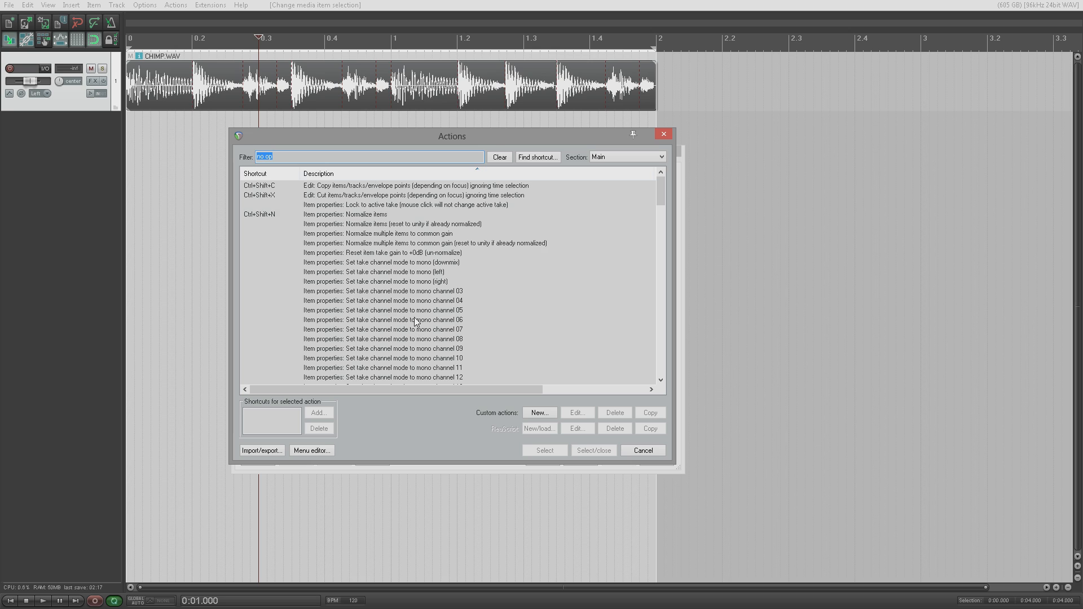
{"action": "left_click", "coordinate": [641, 451]}
{"action": "left_click", "coordinate": [255, 463]}
{"action": "left_click", "coordinate": [277, 486]}
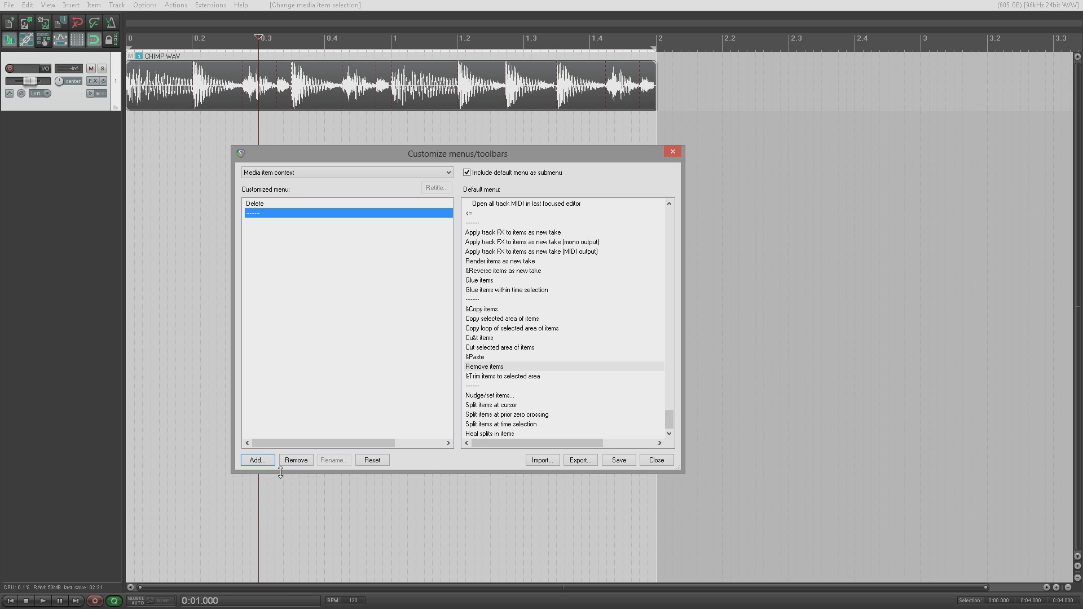
{"action": "left_click", "coordinate": [628, 460]}
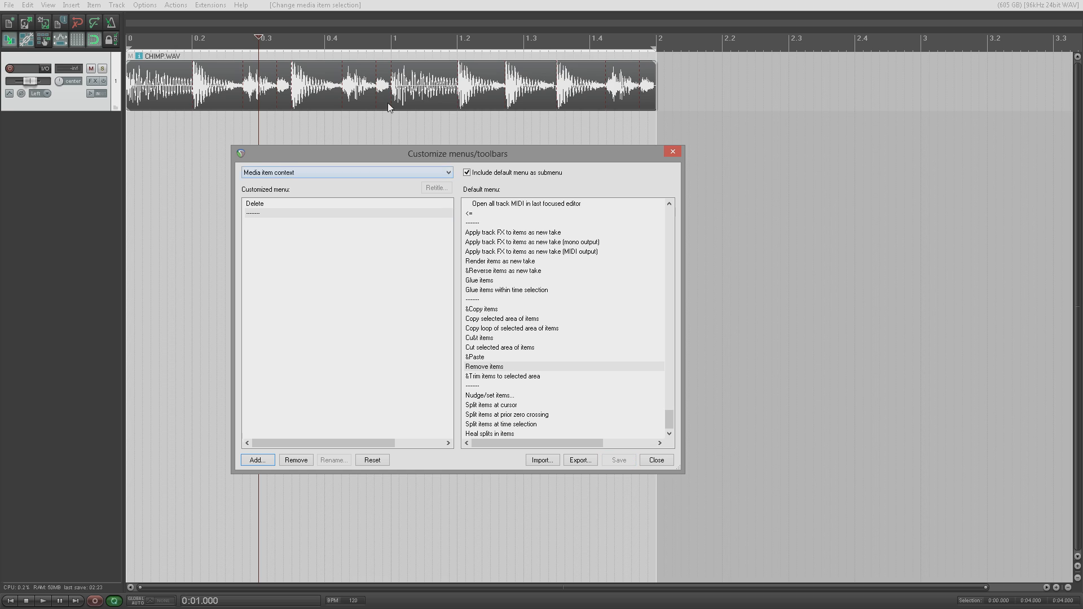
Step: Insert a label entry named 'test label' into the customized item menu
{"action": "right_click", "coordinate": [311, 86]}
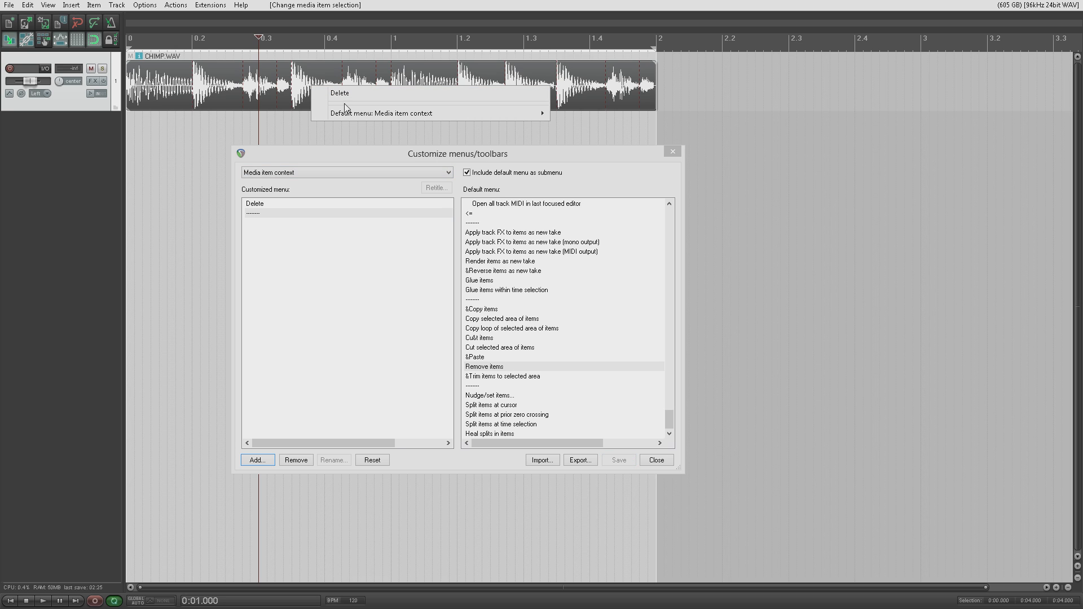
{"action": "right_click", "coordinate": [321, 282]}
{"action": "mouse_move", "coordinate": [424, 297]}
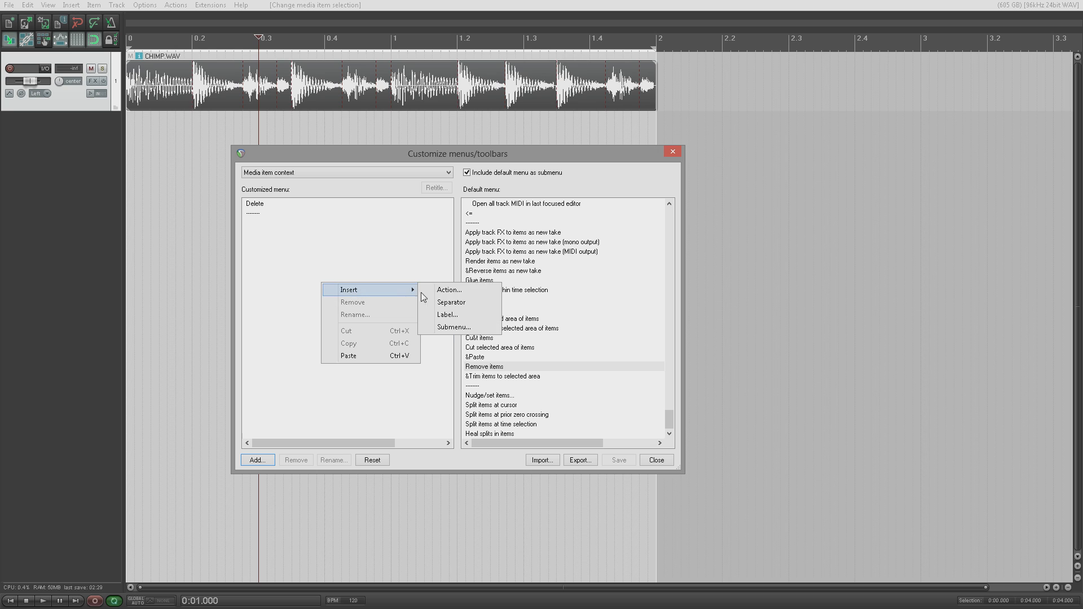
{"action": "left_click", "coordinate": [446, 315]}
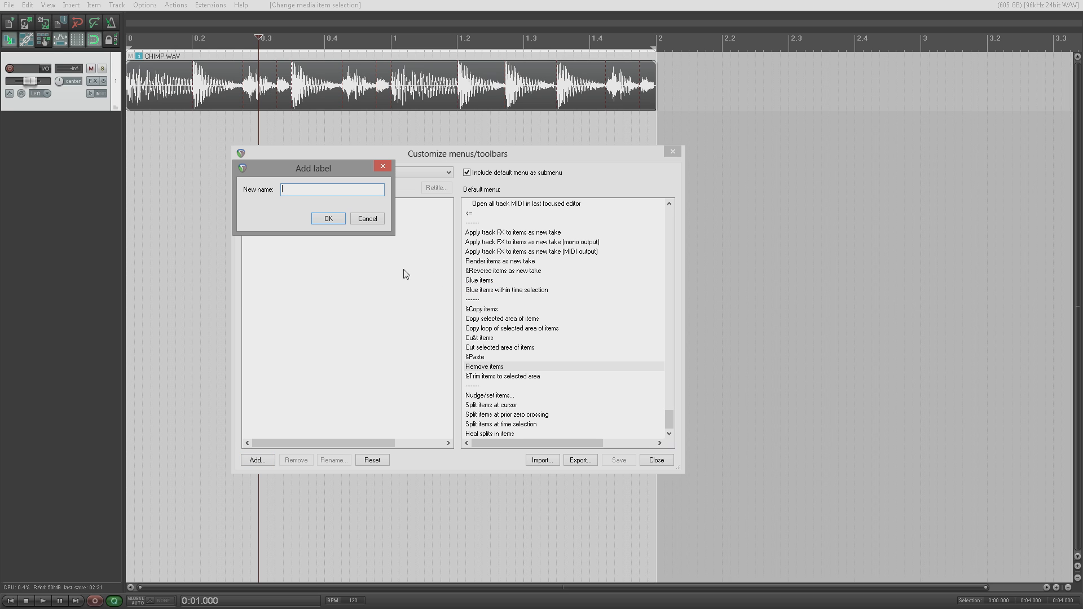
{"action": "type", "text": "test label"}
{"action": "key", "text": "Return"}
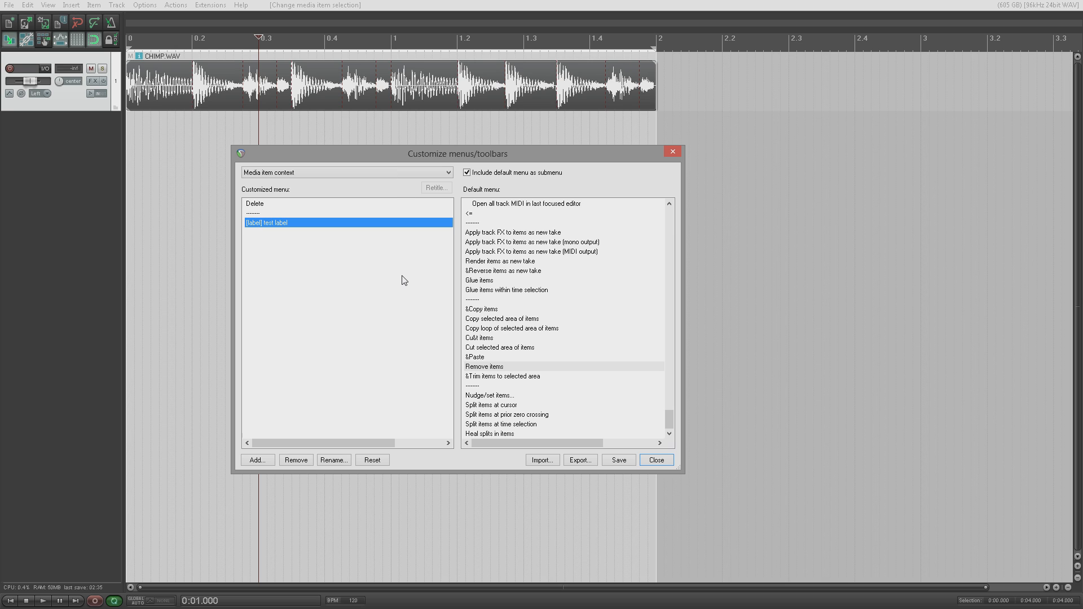
Step: Save the menu and confirm the greyed test label appears in CHIMP.WAV's right-click menu
{"action": "left_click", "coordinate": [620, 460]}
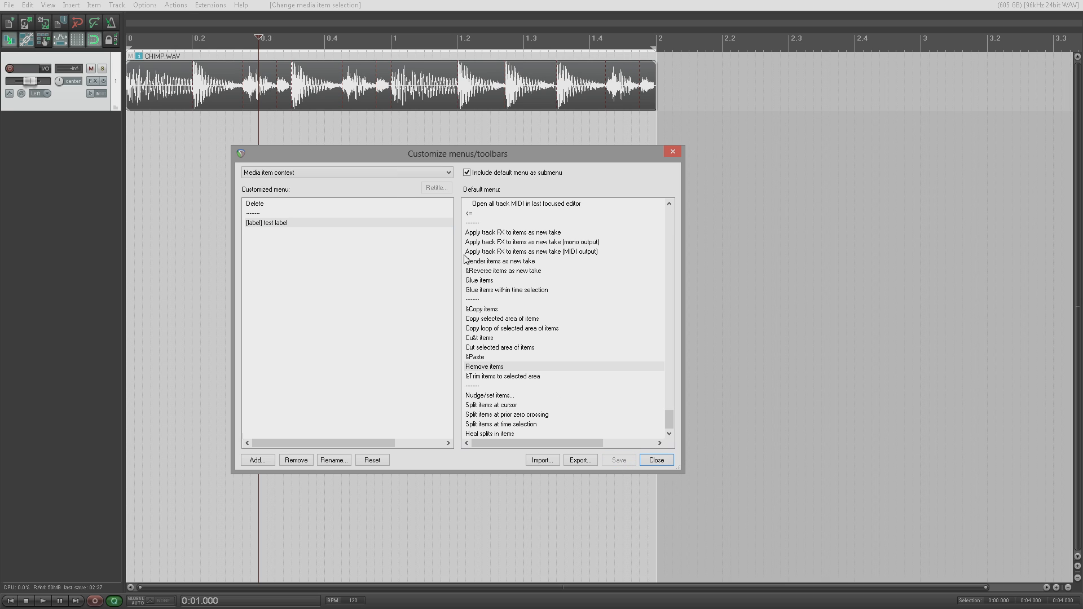
{"action": "right_click", "coordinate": [240, 120]}
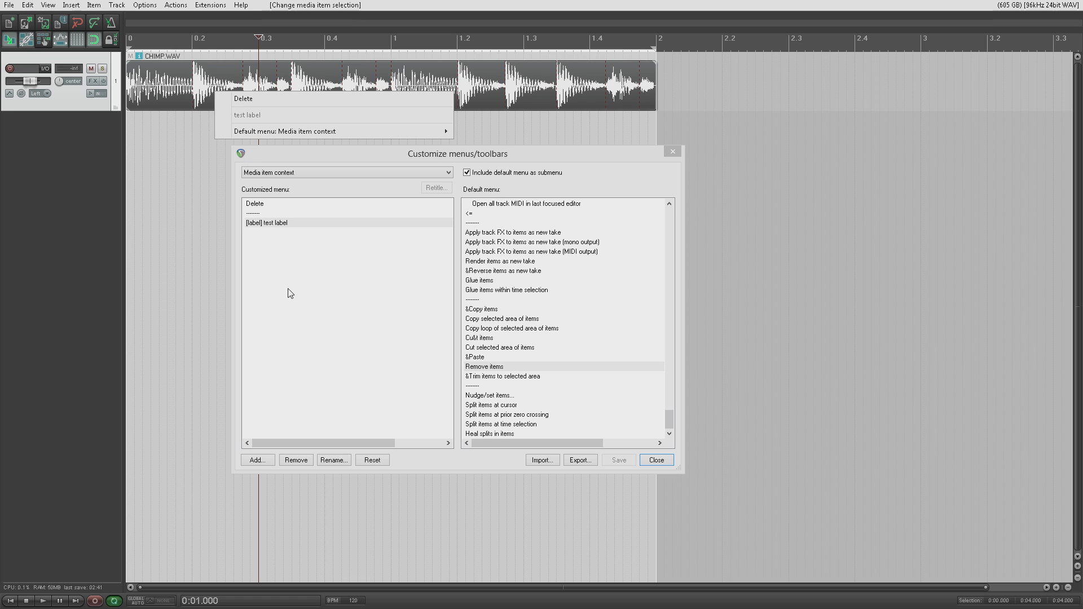
{"action": "left_click", "coordinate": [218, 67]}
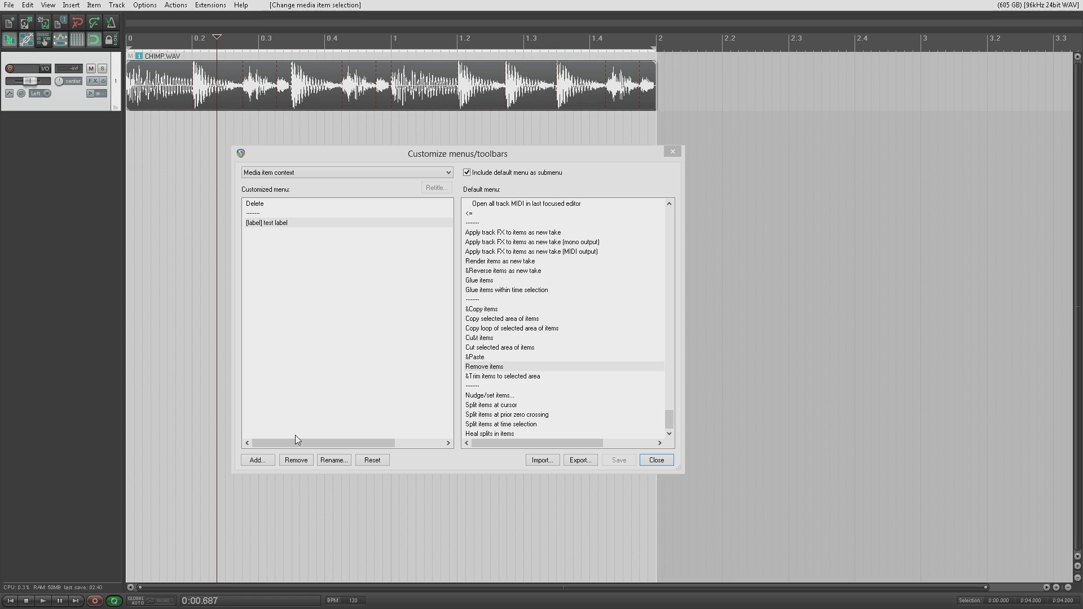
Step: Add a submenu named 'test sub menu' and drag Glue items into it
{"action": "left_click", "coordinate": [267, 461]}
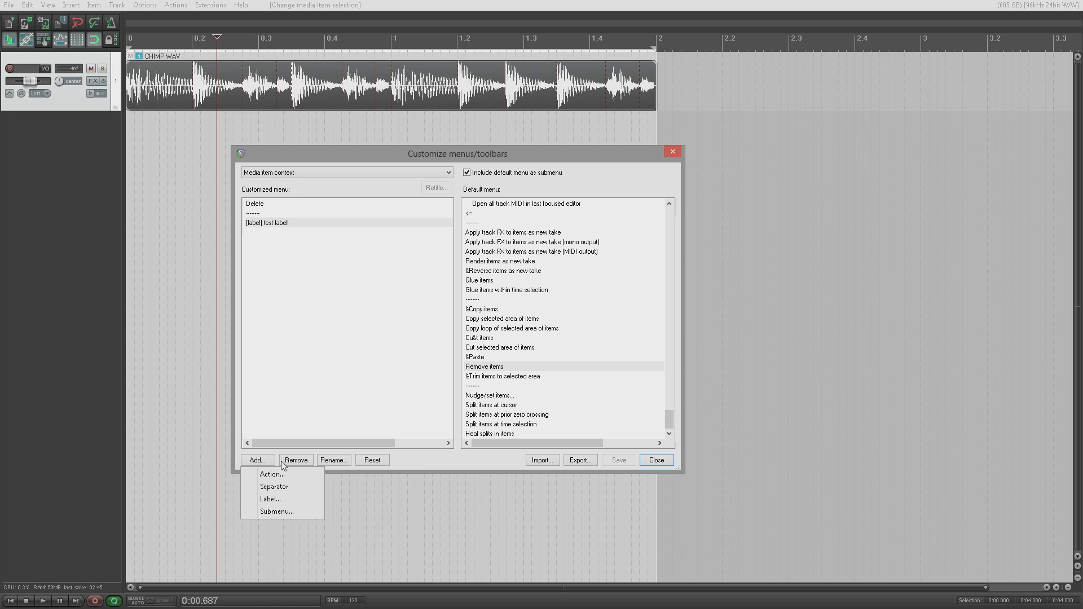
{"action": "left_click", "coordinate": [298, 509]}
{"action": "type", "text": "test sub menu"}
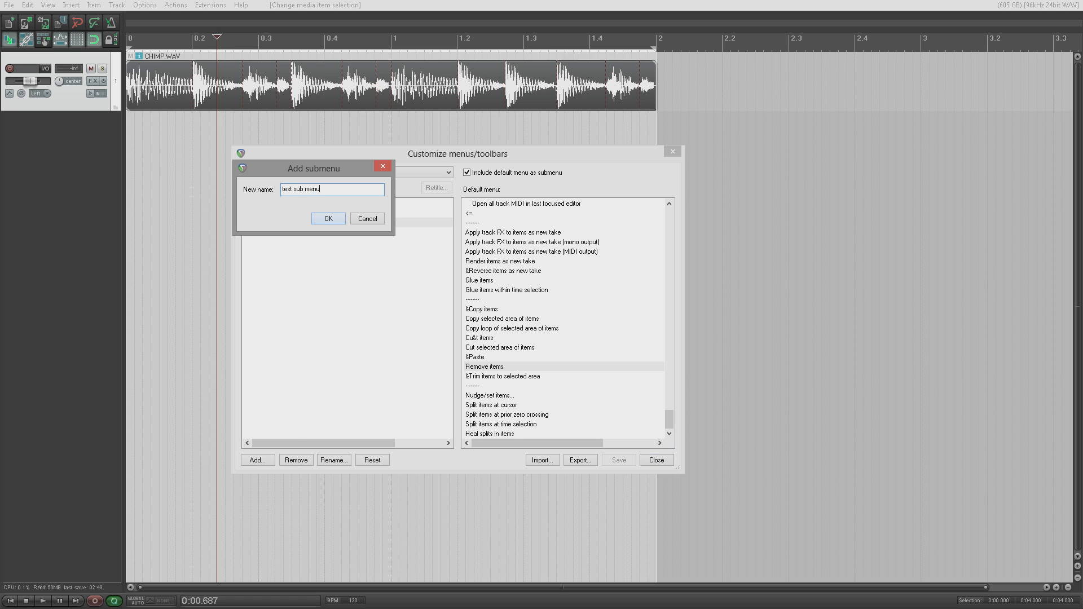
{"action": "key", "text": "Return"}
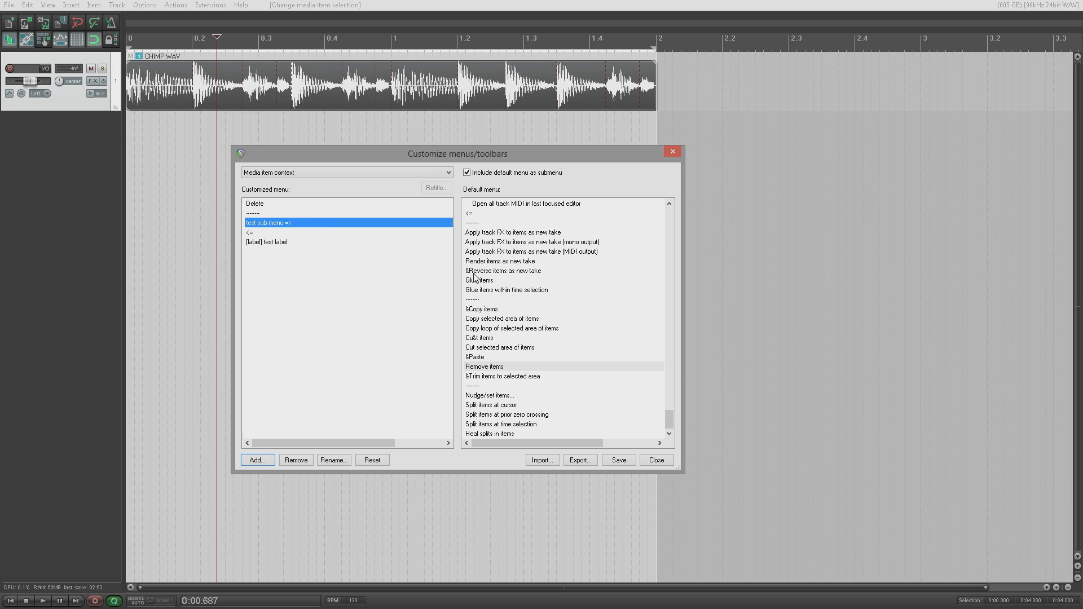
{"action": "left_click_drag", "start_coordinate": [480, 282], "coordinate": [345, 237]}
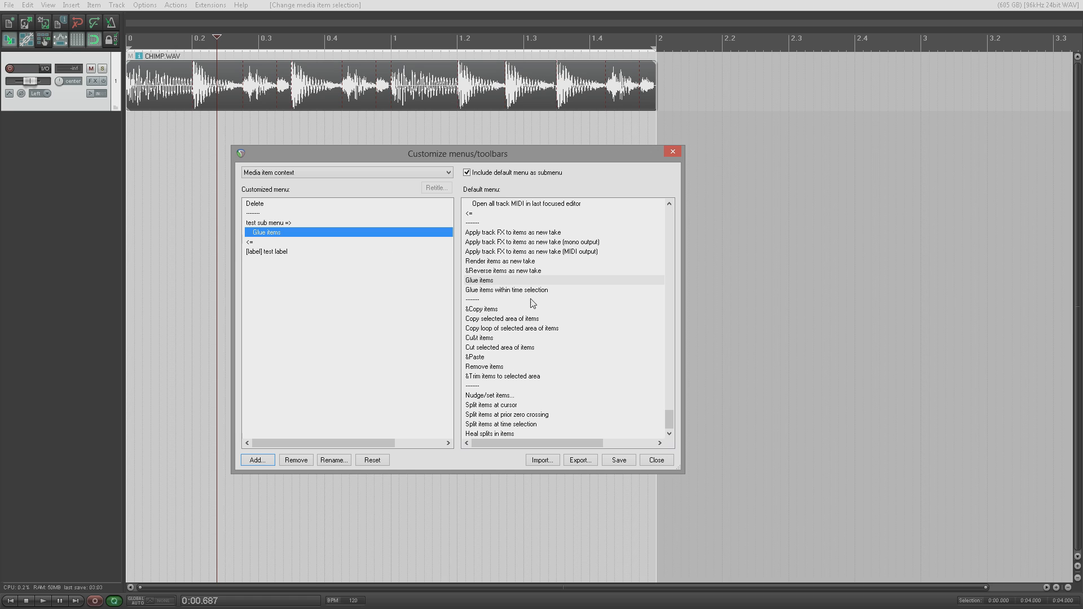
Step: Save the menu and check that test sub menu with Glue items shows on CHIMP.WAV
{"action": "left_click", "coordinate": [618, 460]}
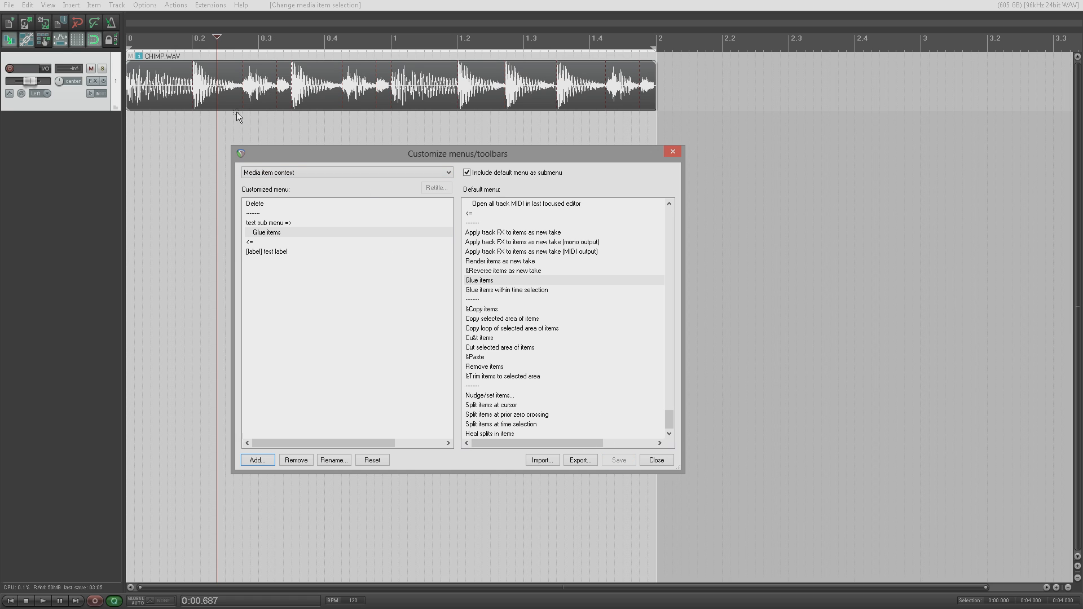
{"action": "right_click", "coordinate": [257, 91]}
{"action": "mouse_move", "coordinate": [288, 113]}
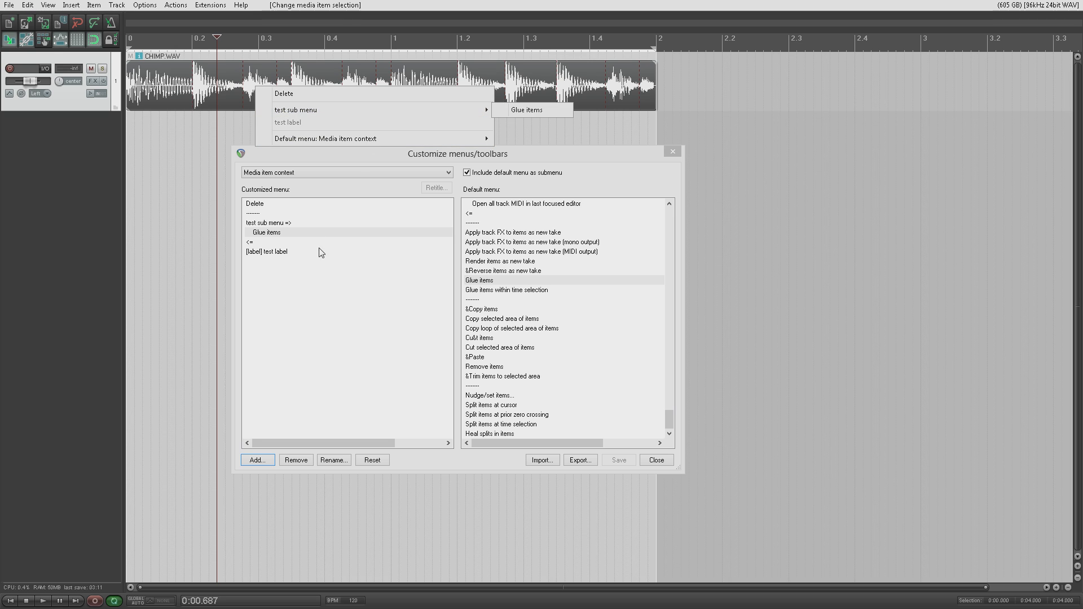
{"action": "left_click", "coordinate": [325, 270]}
{"action": "left_click", "coordinate": [272, 226]}
Step: Remove test sub menu, Glue items, test label and the separator, then save with only Delete
{"action": "right_click", "coordinate": [273, 229]}
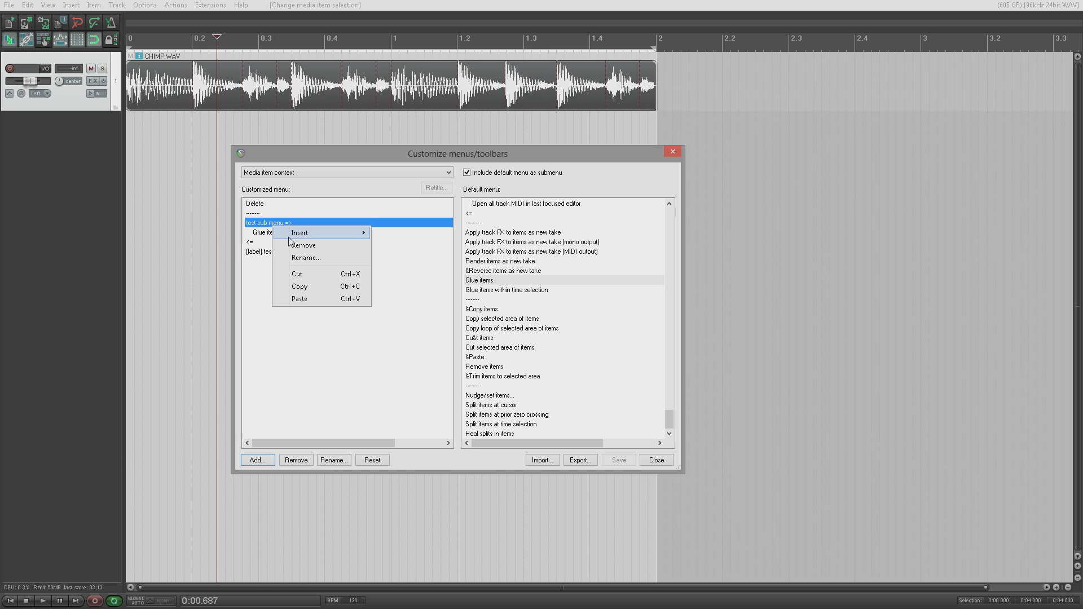
{"action": "left_click", "coordinate": [303, 252]}
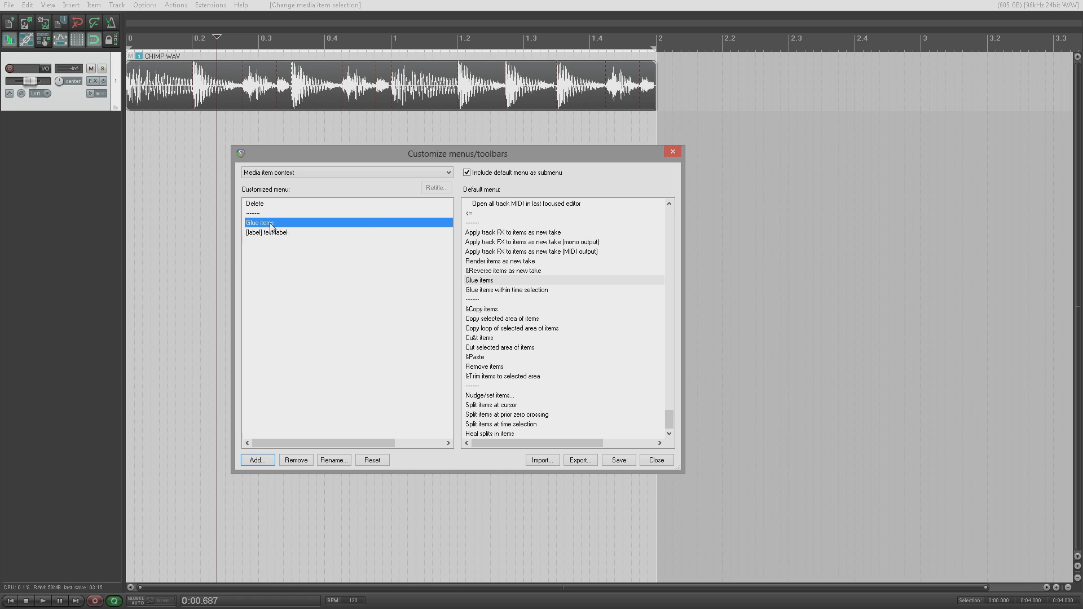
{"action": "right_click", "coordinate": [271, 224]}
{"action": "left_click", "coordinate": [308, 248]}
{"action": "right_click", "coordinate": [300, 225]}
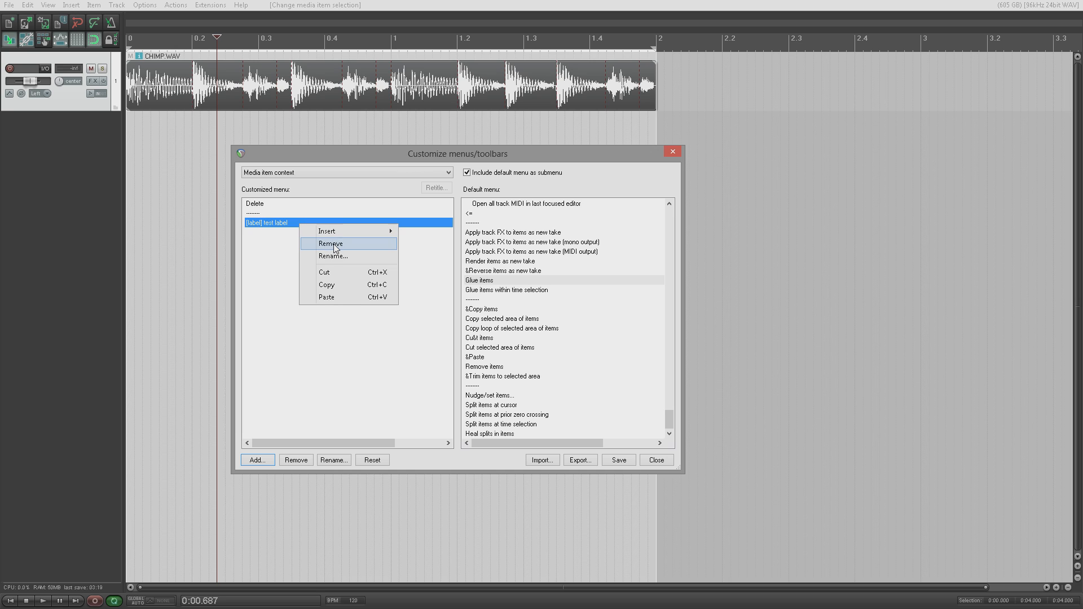
{"action": "left_click", "coordinate": [315, 244]}
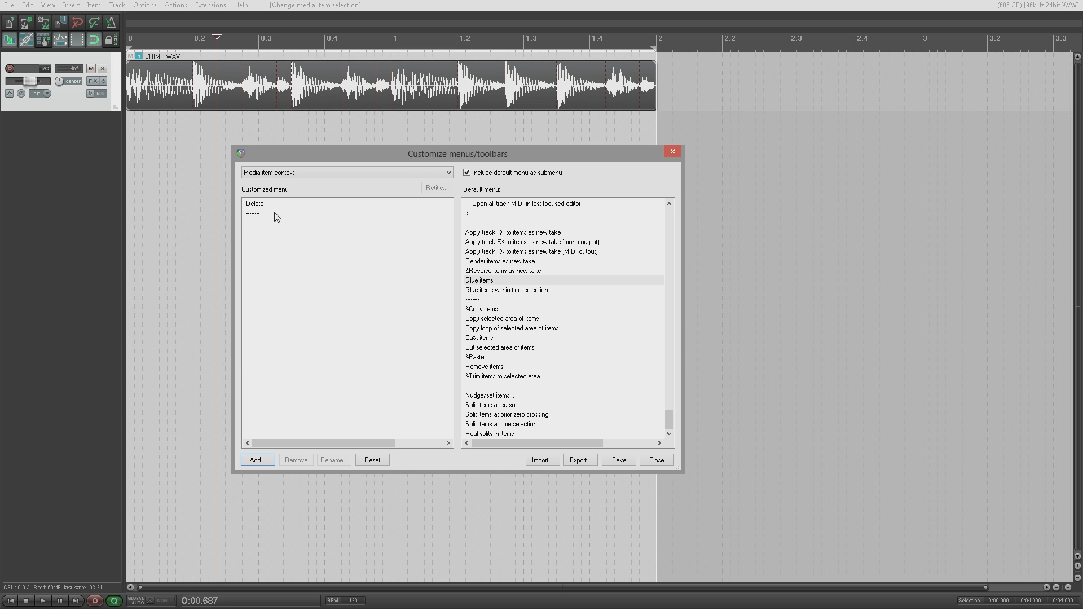
{"action": "left_click", "coordinate": [276, 214]}
{"action": "right_click", "coordinate": [276, 215]}
{"action": "left_click", "coordinate": [286, 232]}
{"action": "left_click", "coordinate": [618, 461]}
Step: Copy Show recent actions from the Main actions menu and paste it below Delete, saved
{"action": "left_click", "coordinate": [449, 175]}
{"action": "left_click", "coordinate": [351, 226]}
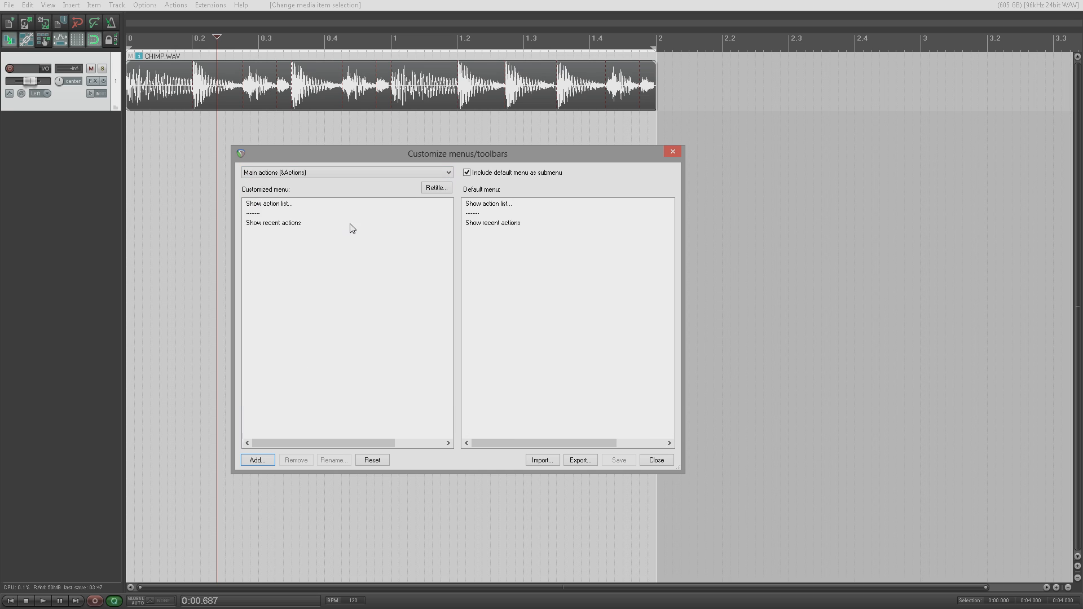
{"action": "right_click", "coordinate": [488, 225]}
{"action": "key", "text": "Escape"}
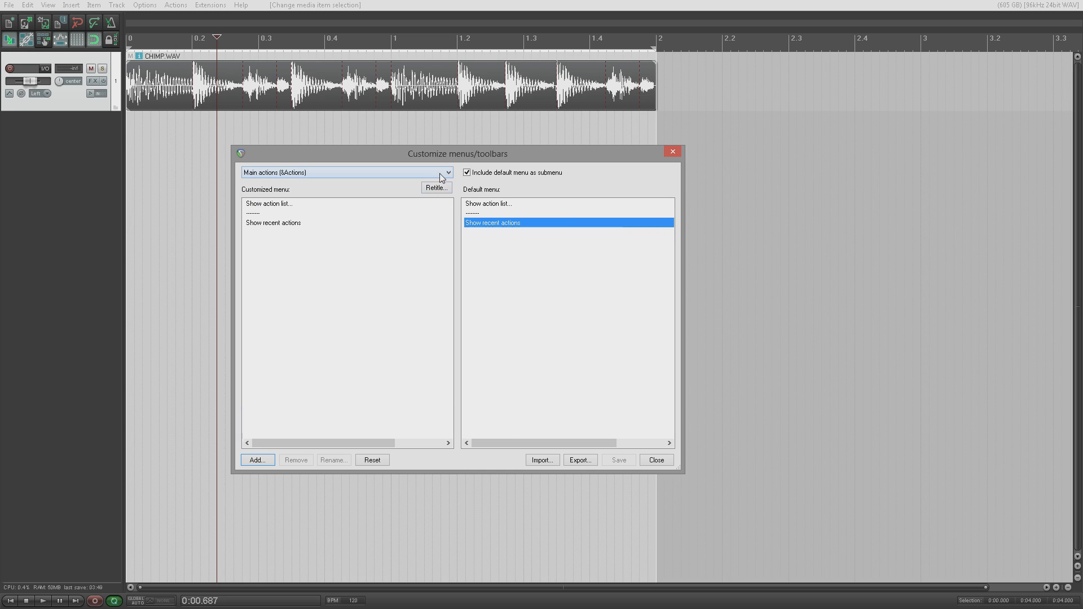
{"action": "left_click", "coordinate": [443, 175]}
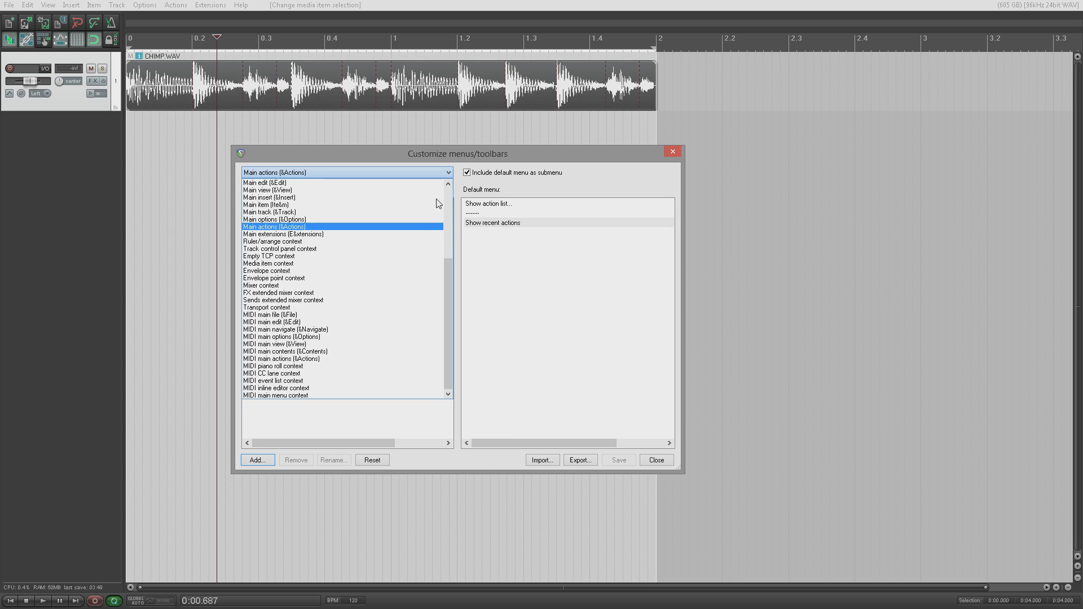
{"action": "left_click", "coordinate": [377, 264]}
{"action": "right_click", "coordinate": [272, 252]}
{"action": "left_click", "coordinate": [305, 325]}
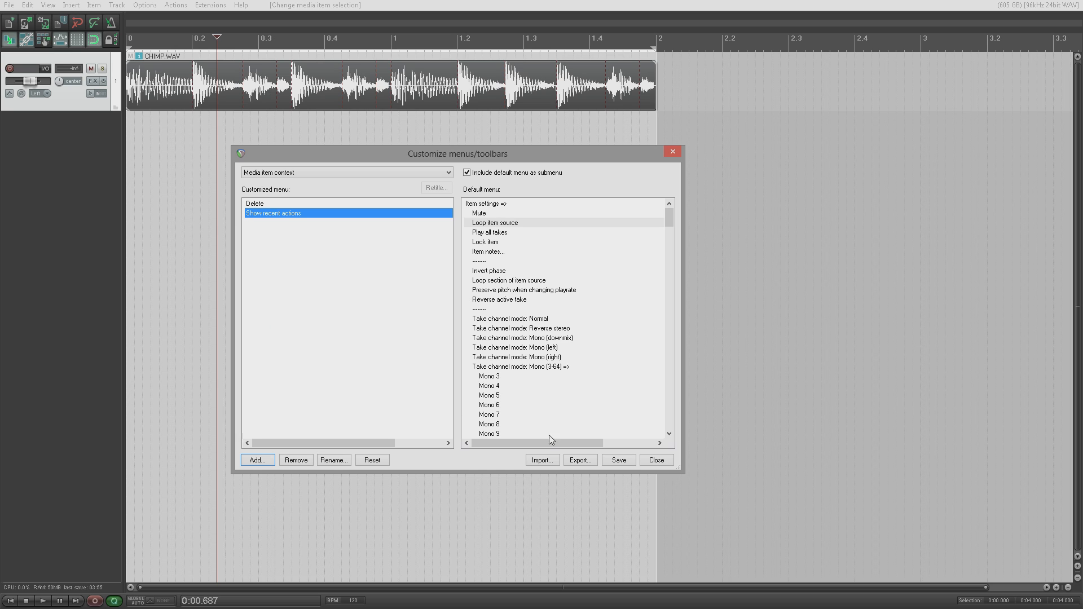
{"action": "left_click", "coordinate": [616, 461]}
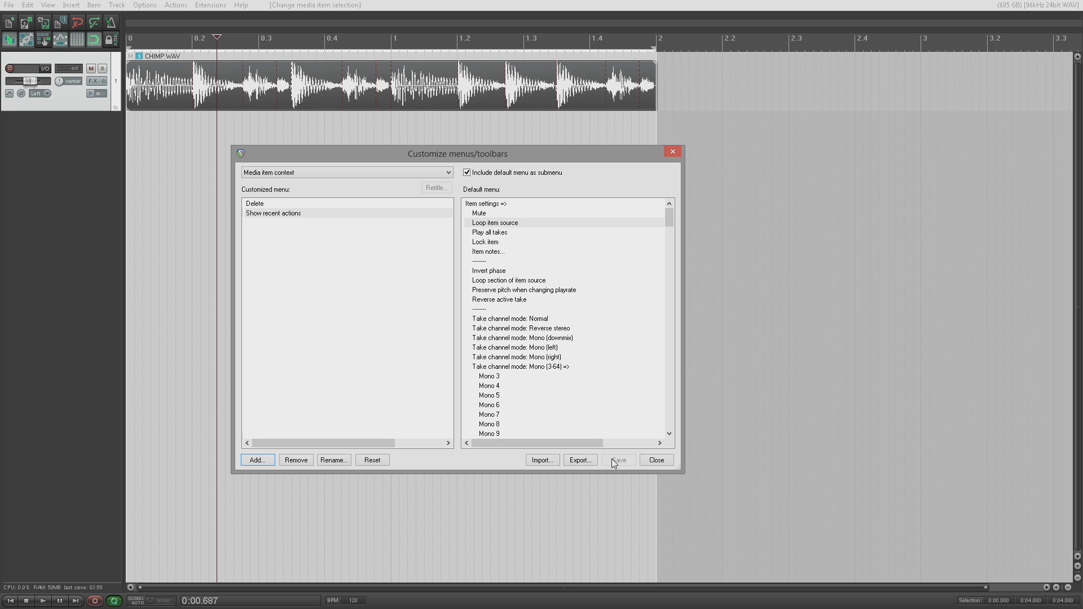
Step: Remove Show recent actions again, save the item menu, and close the customization window
{"action": "right_click", "coordinate": [322, 87]}
{"action": "left_click", "coordinate": [310, 98]}
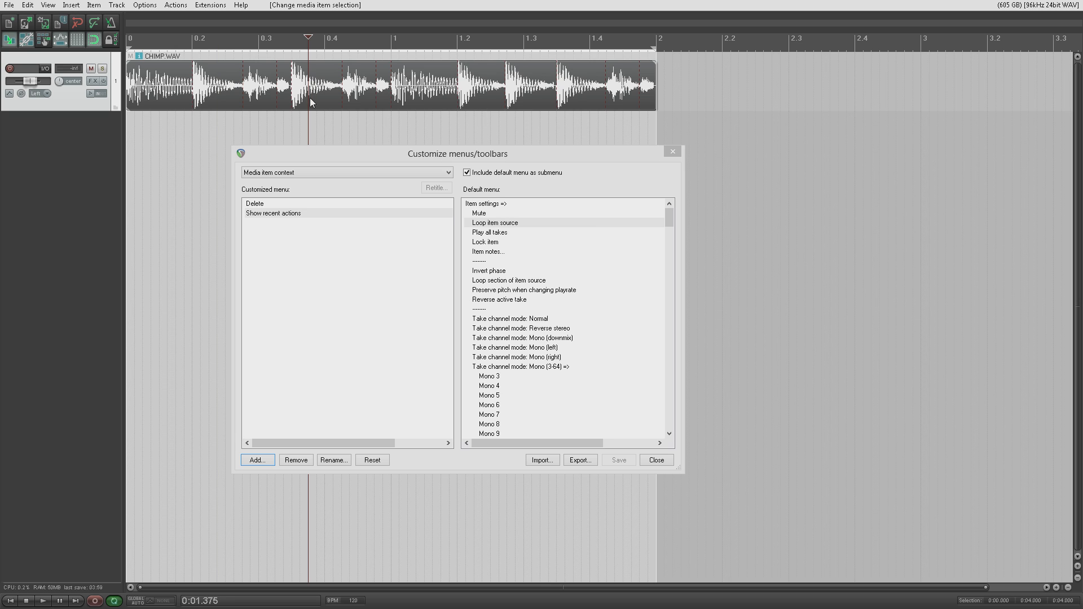
{"action": "right_click", "coordinate": [284, 215]}
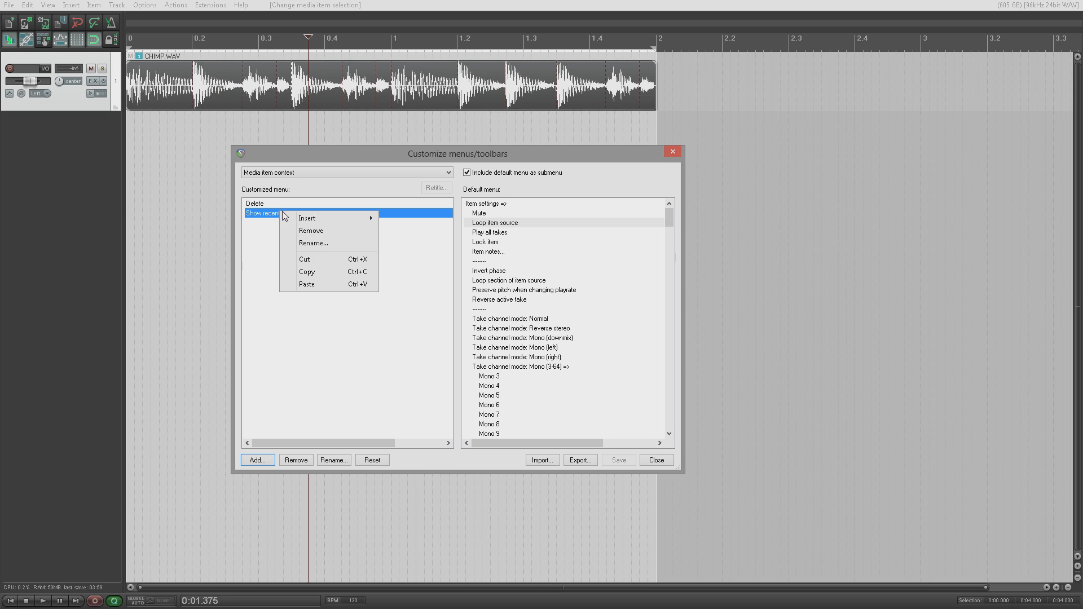
{"action": "left_click", "coordinate": [321, 262]}
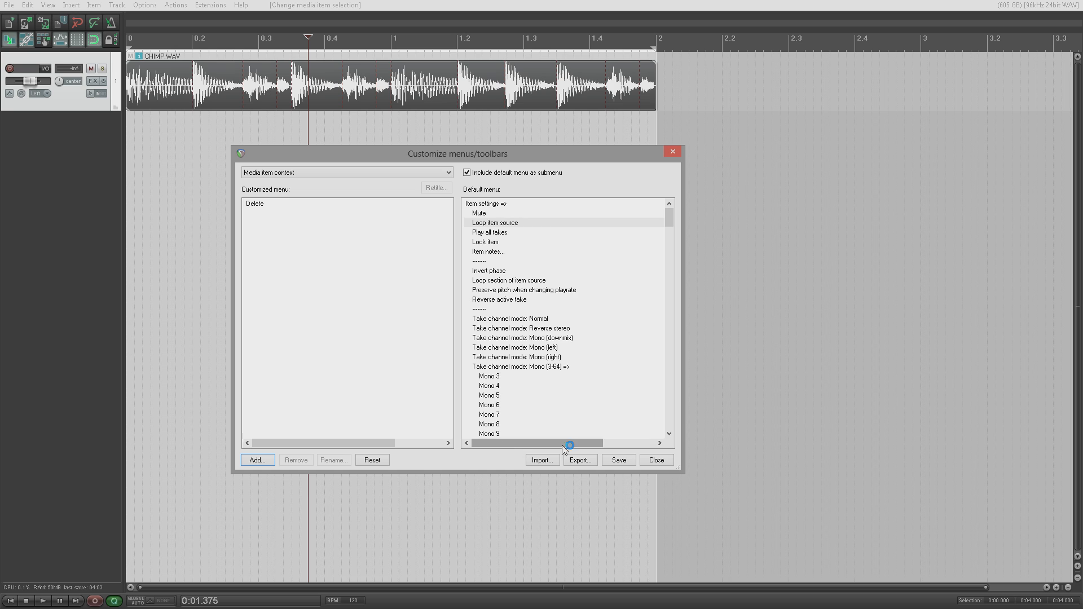
{"action": "left_click", "coordinate": [619, 461]}
{"action": "left_click", "coordinate": [656, 462]}
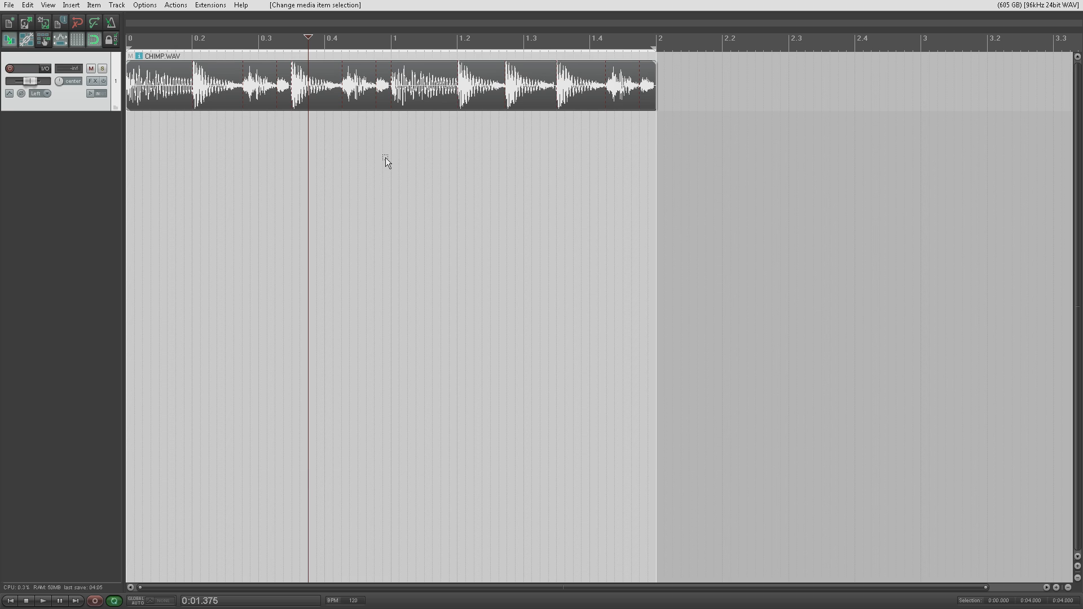
{"action": "right_click", "coordinate": [367, 107]}
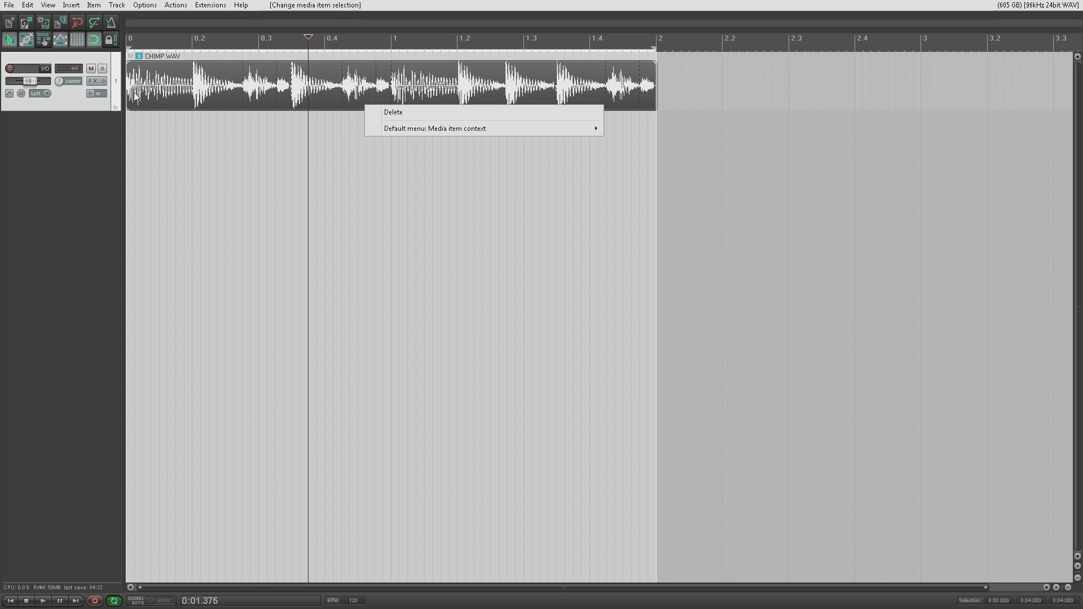
Step: Open REAPER's Options menu after the item menu is confirmed to show only Delete
{"action": "left_click", "coordinate": [149, 6]}
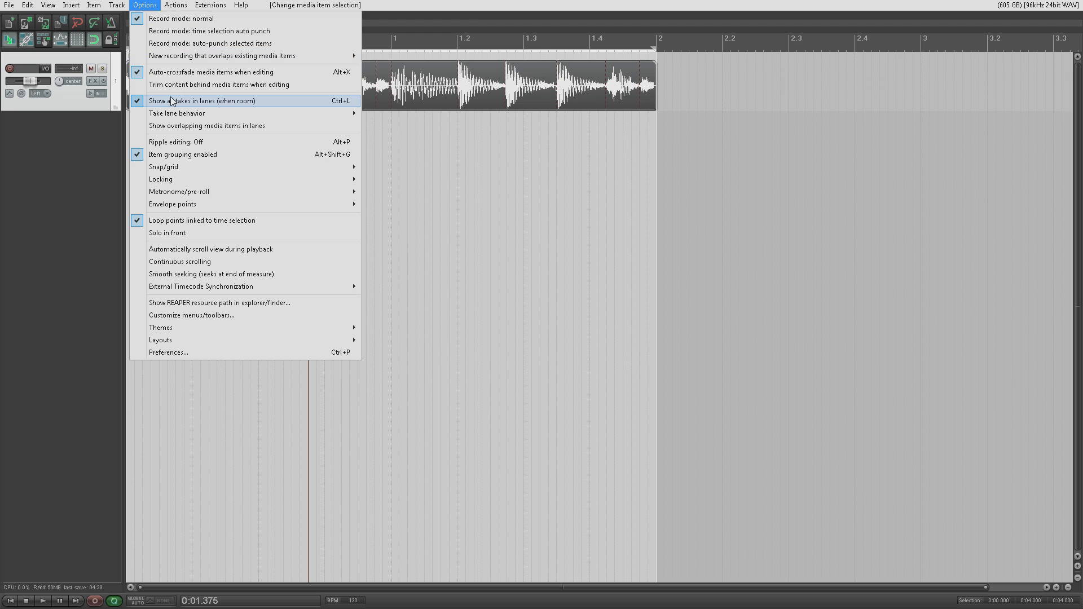
Step: Load the Ruler/arrange context menu in Customize menus/toolbars and delete all its entries
{"action": "left_click", "coordinate": [236, 312]}
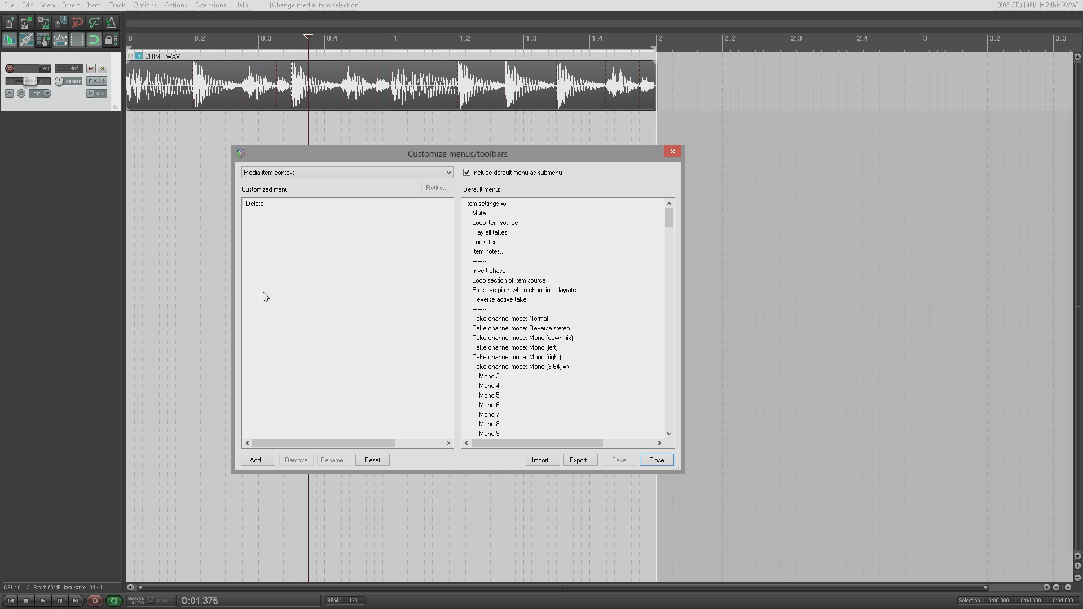
{"action": "left_click", "coordinate": [448, 174]}
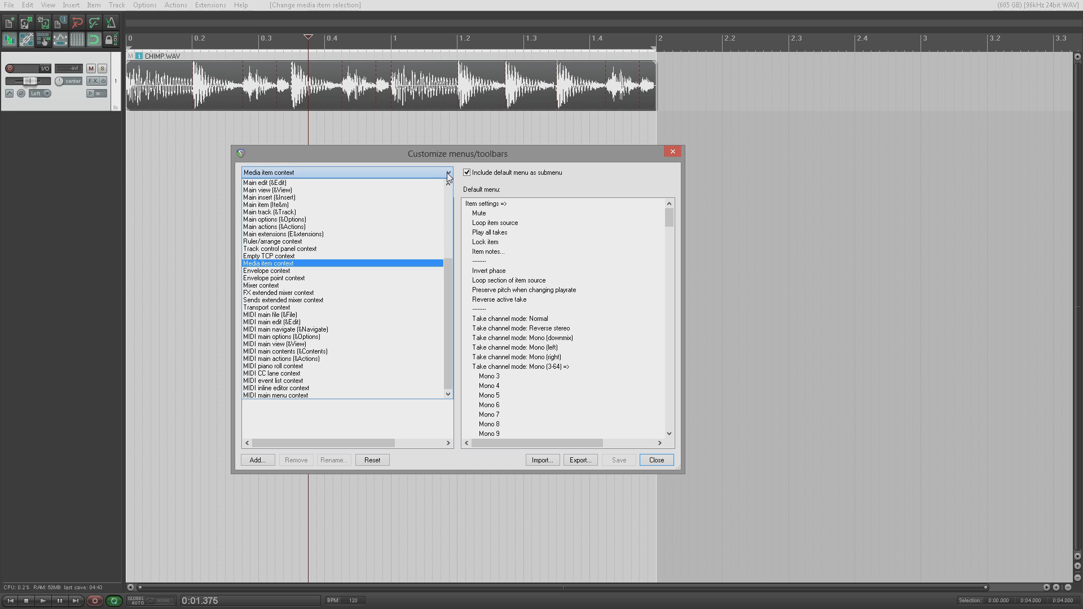
{"action": "left_click", "coordinate": [358, 242]}
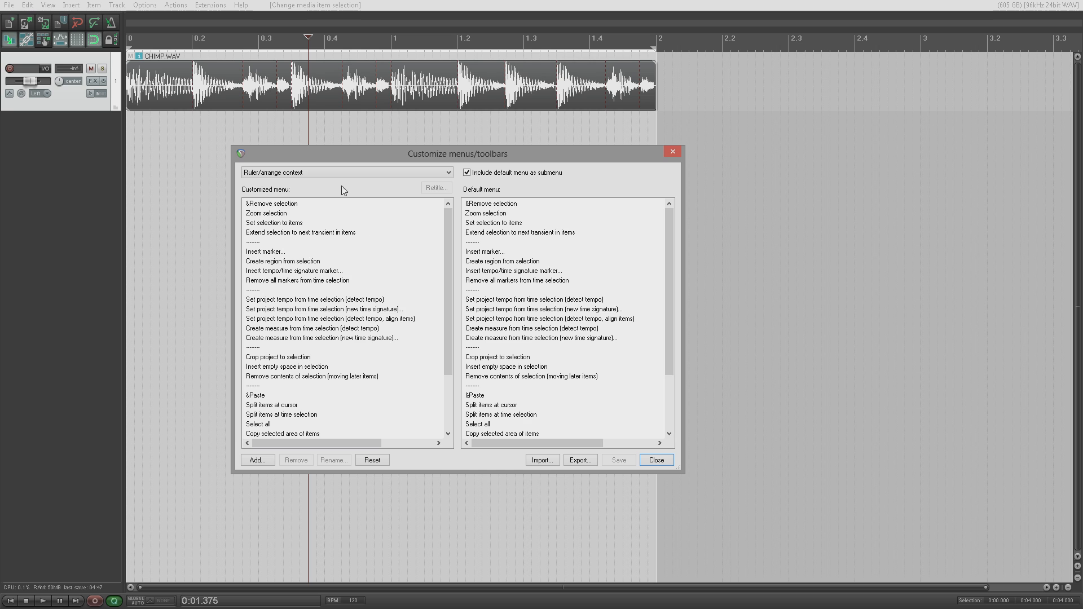
{"action": "left_click", "coordinate": [294, 208]}
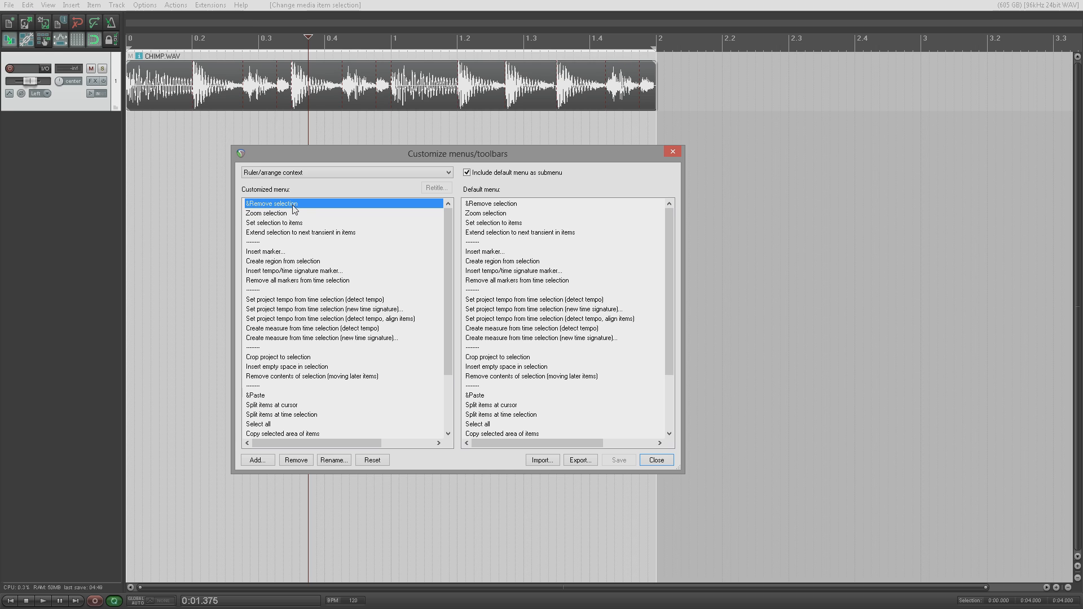
{"action": "key", "text": "Delete"}
{"action": "key", "text": "Delete"}
{"action": "key", "text": "Delete"}
{"action": "key", "text": "Delete"}
{"action": "key", "text": "Delete"}
{"action": "key", "text": "Delete"}
{"action": "key", "text": "Delete"}
{"action": "key", "text": "Delete"}
{"action": "key", "text": "Delete"}
{"action": "key", "text": "Delete"}
{"action": "key", "text": "Delete"}
{"action": "key", "text": "Delete"}
{"action": "key", "text": "Delete"}
{"action": "key", "text": "Delete"}
{"action": "key", "text": "Delete"}
{"action": "key", "text": "Delete"}
{"action": "key", "text": "Delete"}
{"action": "key", "text": "Delete"}
{"action": "key", "text": "Delete"}
{"action": "key", "text": "Delete"}
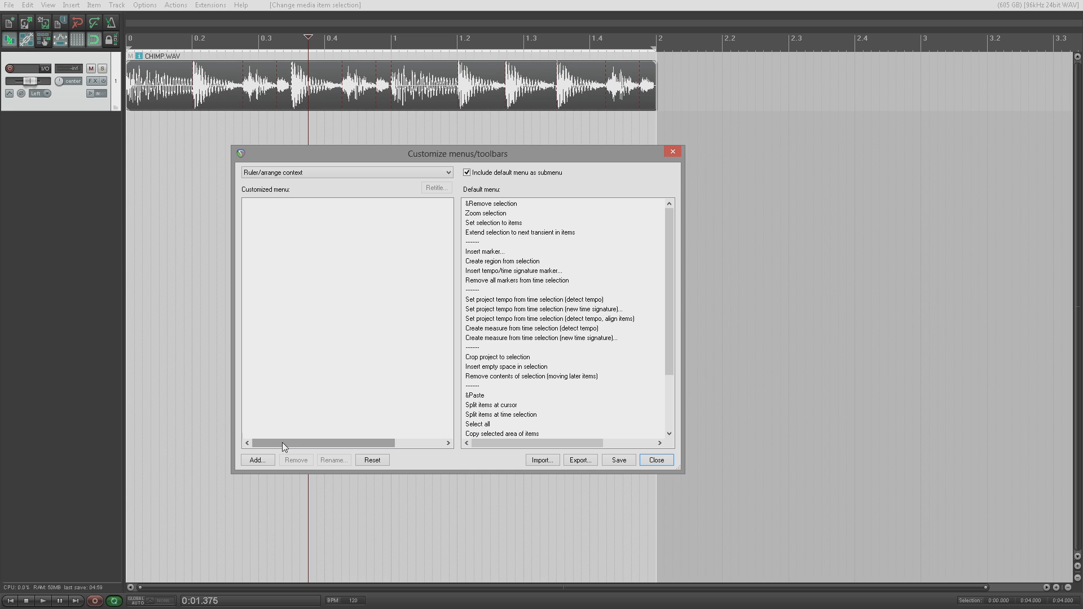
Step: Add the Insert new MIDI item... action, found by filtering 'midi inser', as the only entry
{"action": "left_click", "coordinate": [270, 461]}
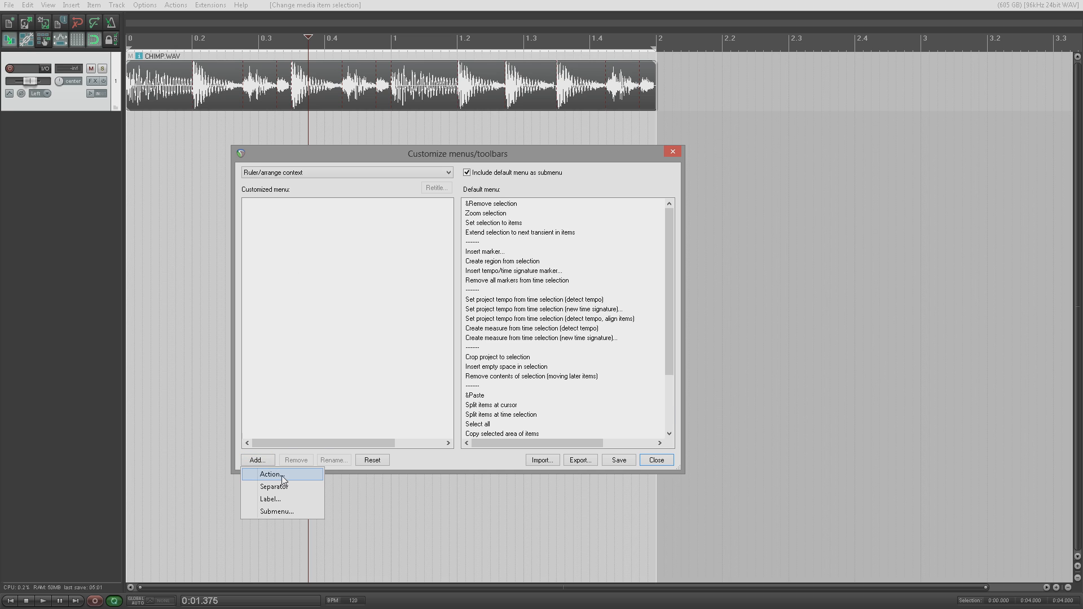
{"action": "left_click", "coordinate": [279, 475]}
{"action": "type", "text": "m"}
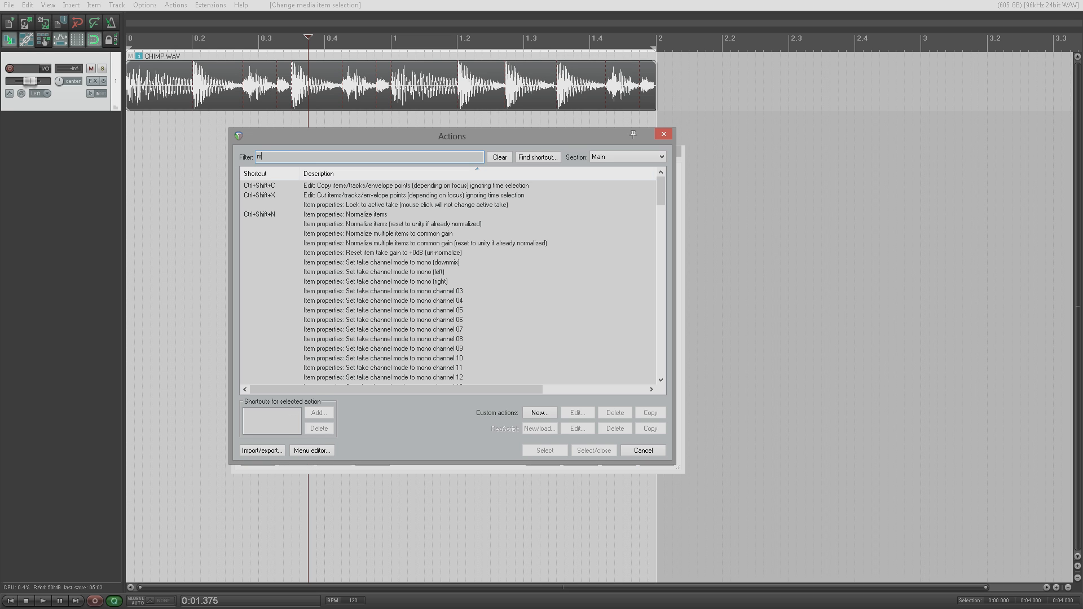
{"action": "type", "text": "idi insert"}
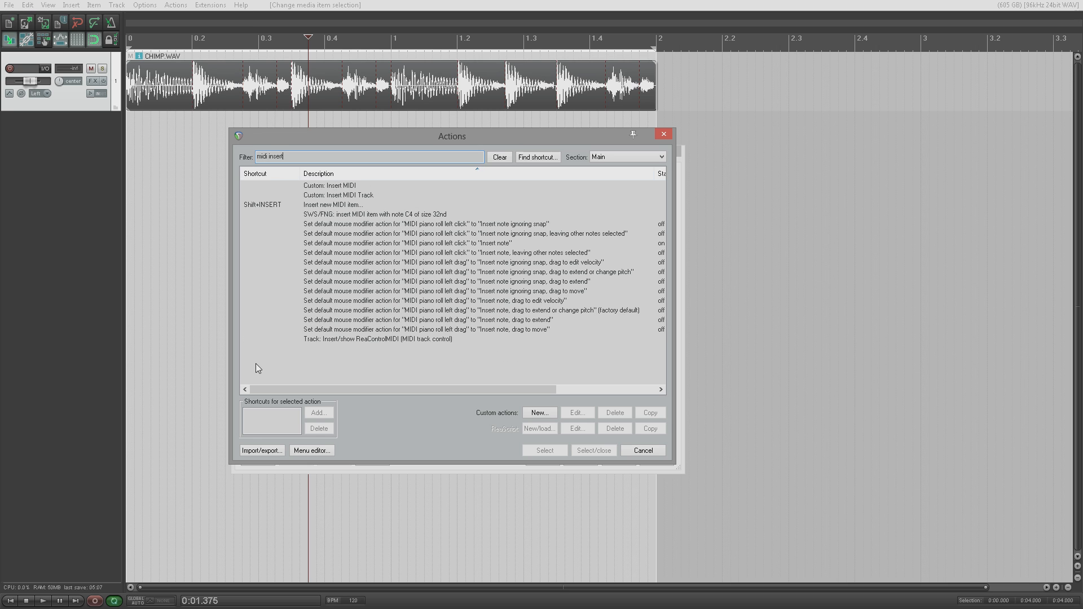
{"action": "left_click", "coordinate": [346, 204]}
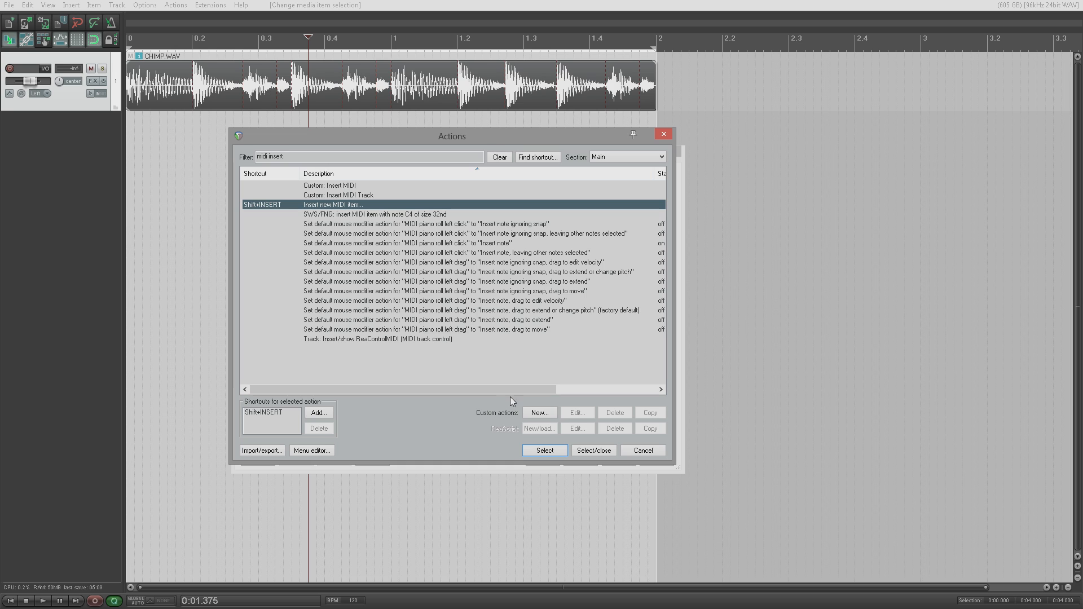
{"action": "left_click", "coordinate": [546, 451]}
{"action": "left_click", "coordinate": [643, 451]}
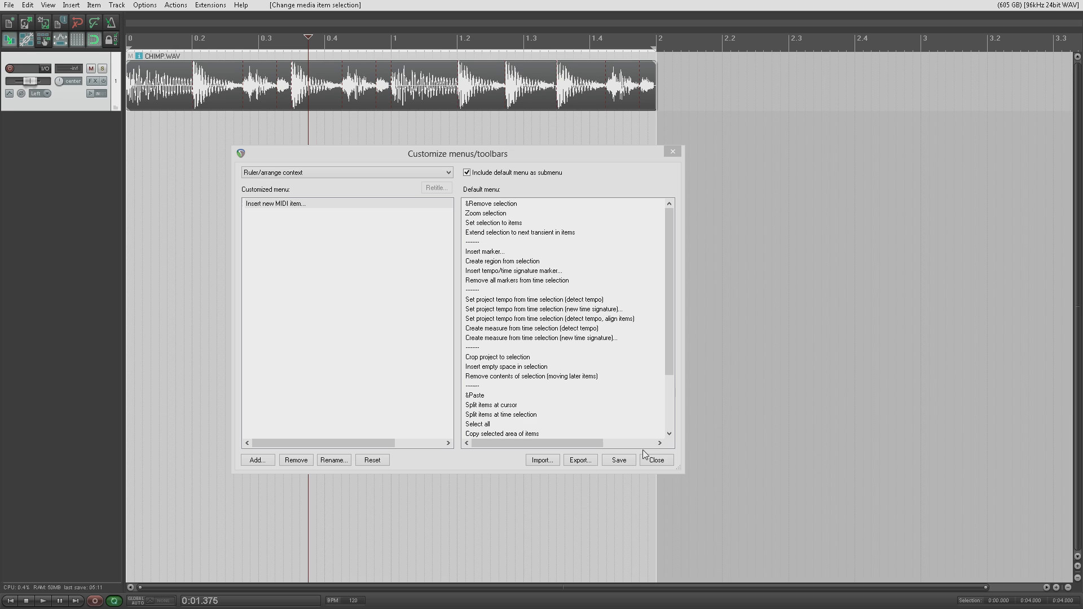
{"action": "right_click", "coordinate": [294, 205]}
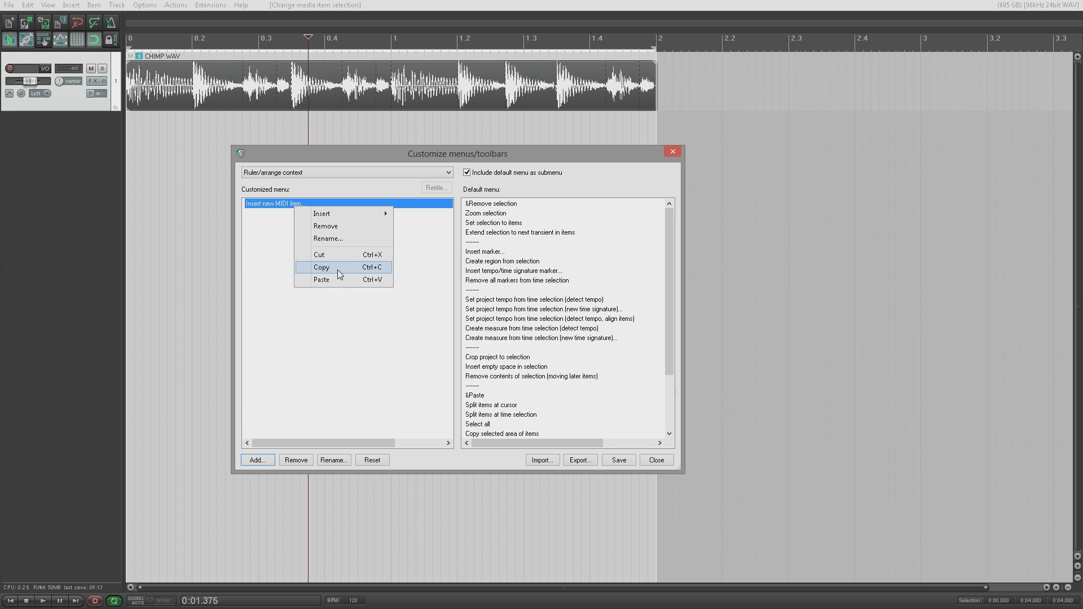
{"action": "left_click", "coordinate": [343, 226]}
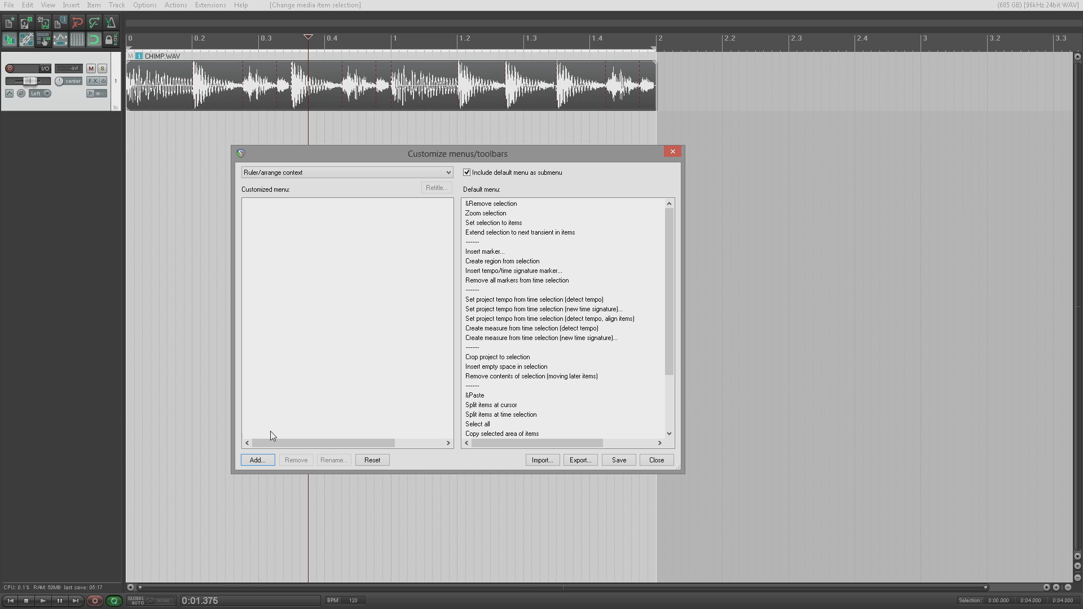
{"action": "left_click", "coordinate": [263, 461]}
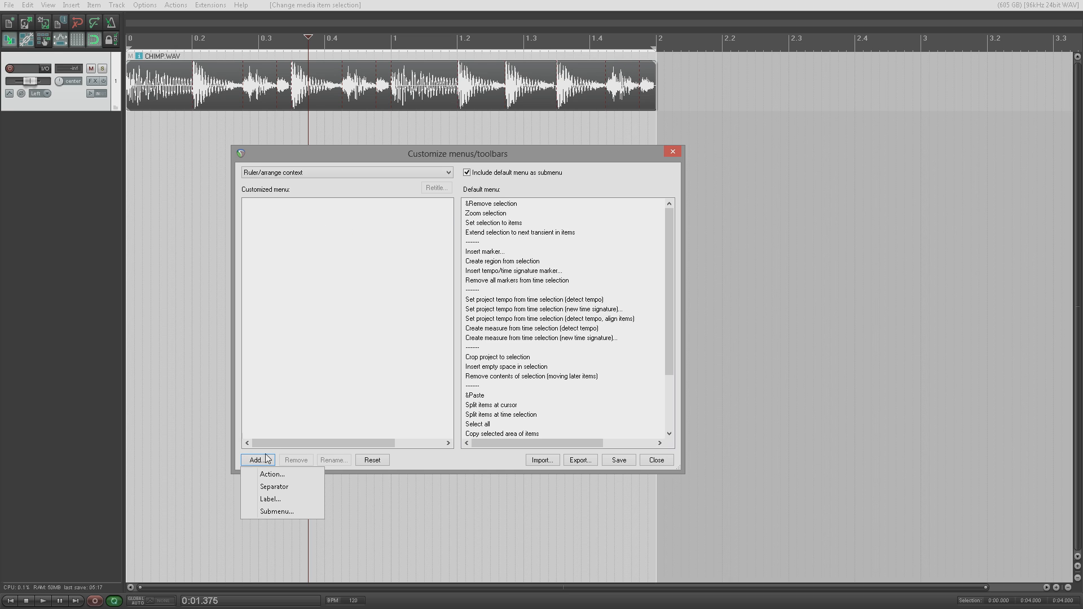
{"action": "left_click", "coordinate": [285, 477]}
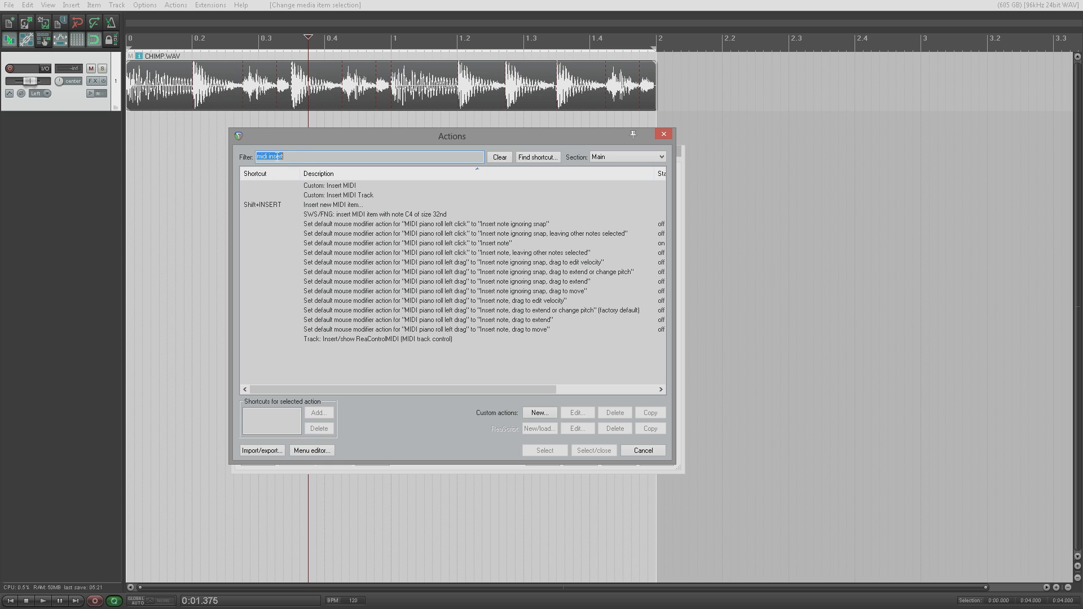
{"action": "left_click", "coordinate": [344, 207]}
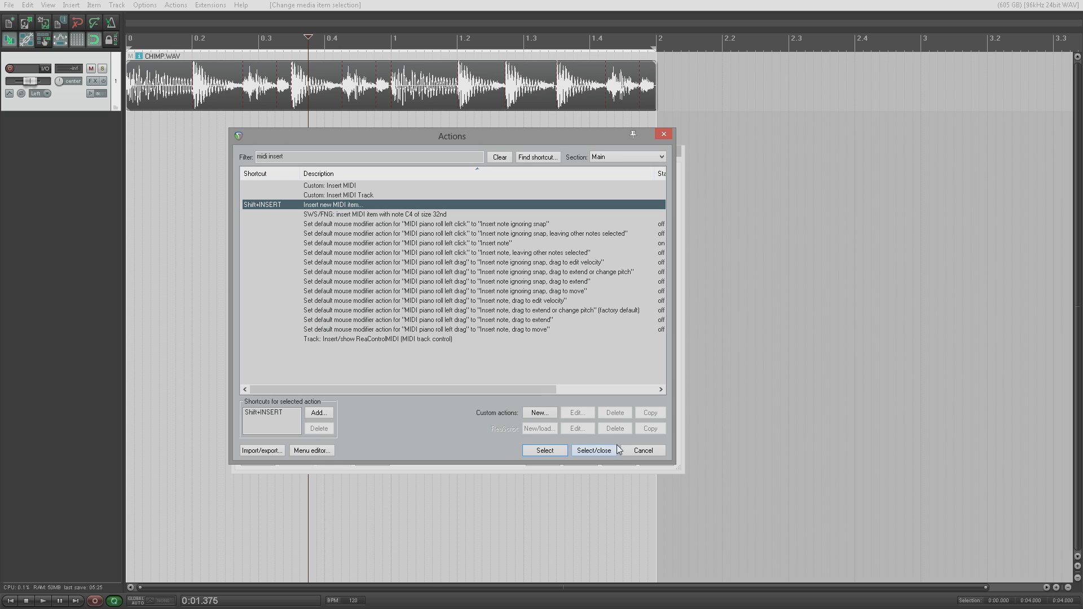
{"action": "left_click", "coordinate": [597, 452]}
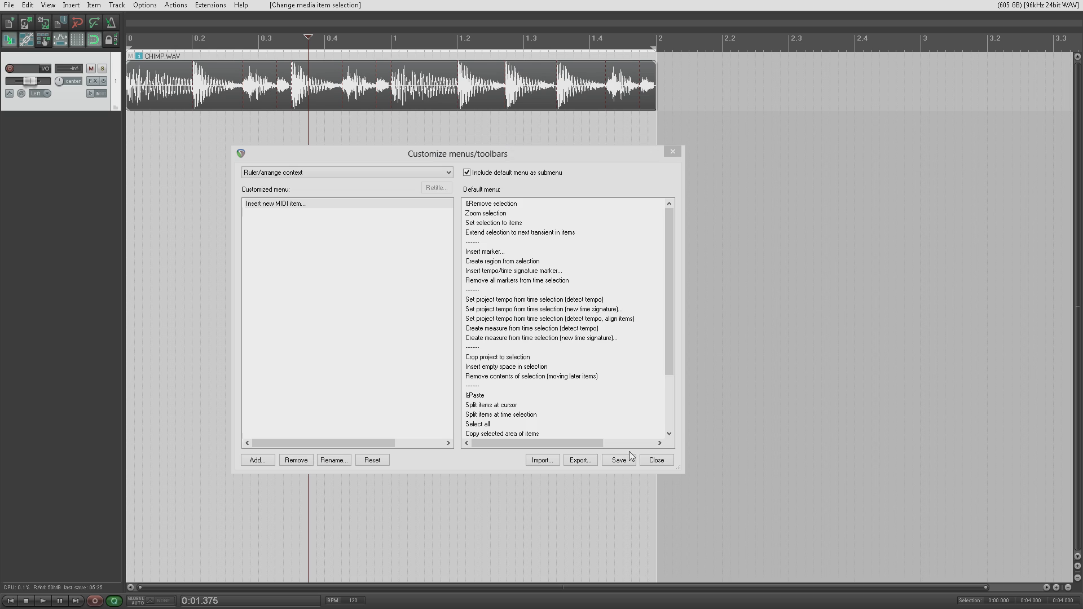
Step: Rename the Ruler/arrange custom menu entry to 'Insert MIDI' and save the menu
{"action": "right_click", "coordinate": [283, 204]}
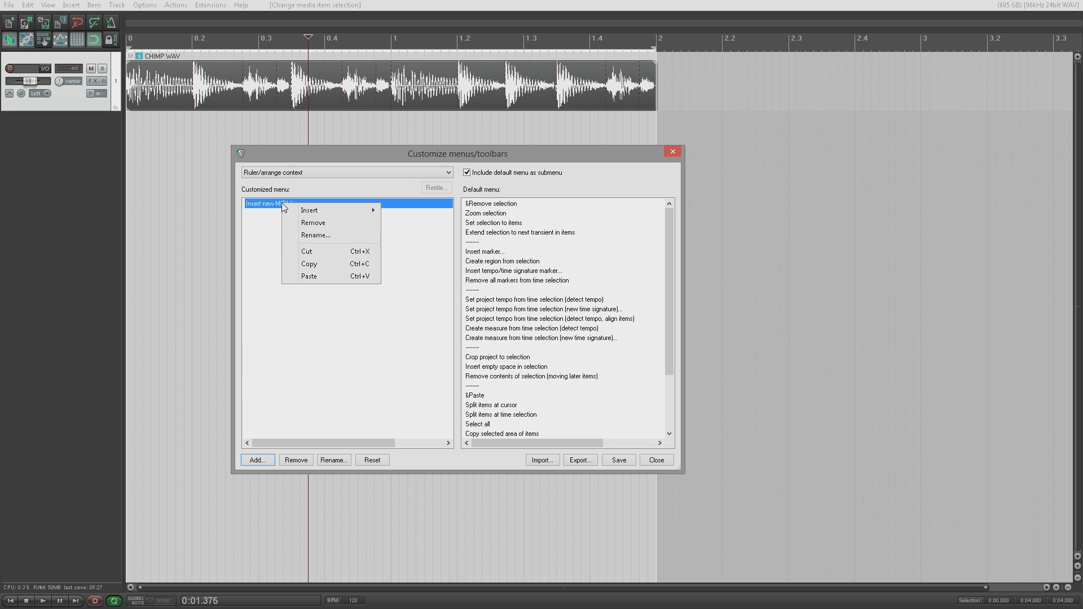
{"action": "left_click", "coordinate": [324, 236]}
{"action": "type", "text": "Insert MIDI"}
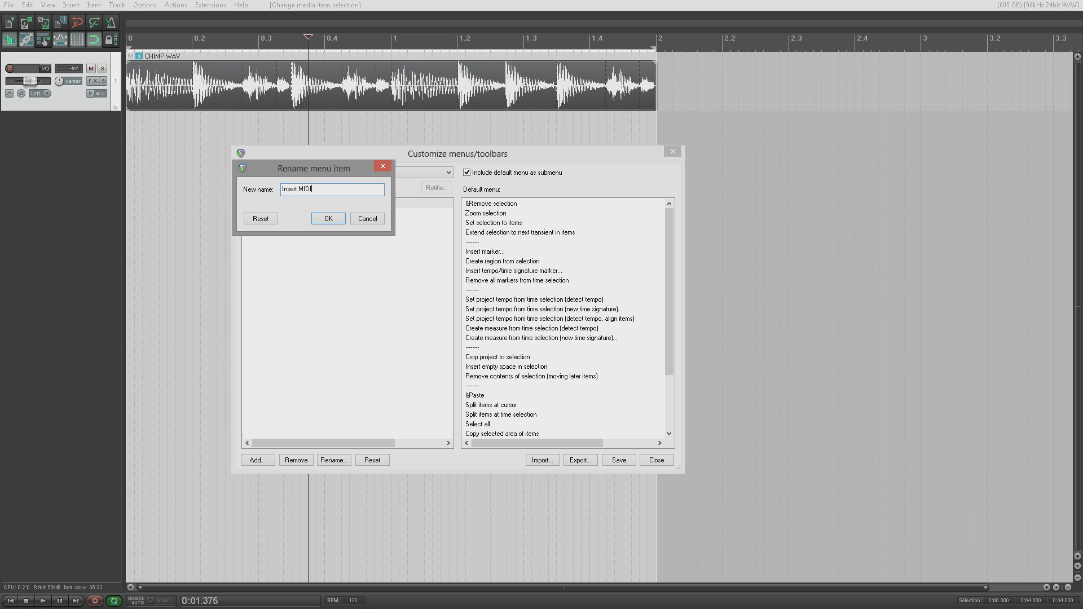
{"action": "key", "text": "Return"}
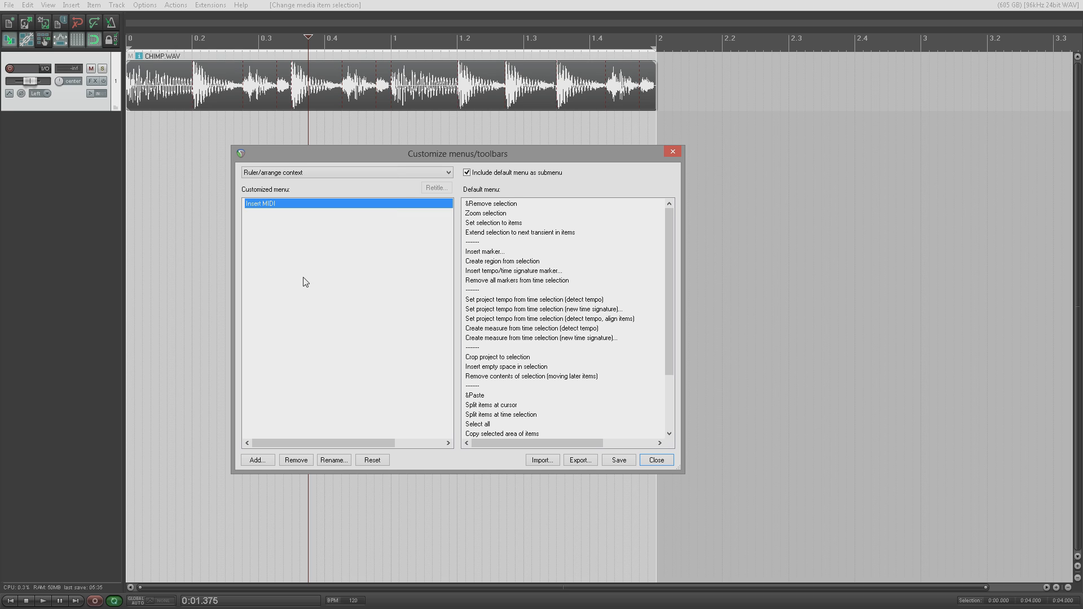
{"action": "left_click", "coordinate": [619, 460]}
Step: Close the customization window, add track 2, and insert a MIDI item on it with Insert MIDI
{"action": "left_click", "coordinate": [657, 461]}
{"action": "double_click", "coordinate": [79, 151]}
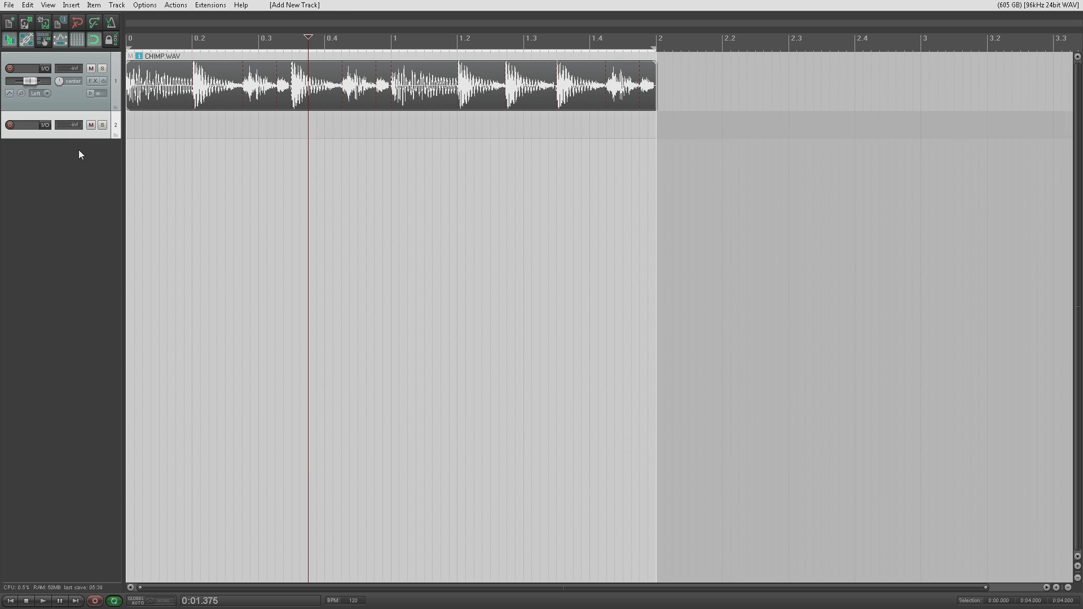
{"action": "right_click", "coordinate": [144, 129]}
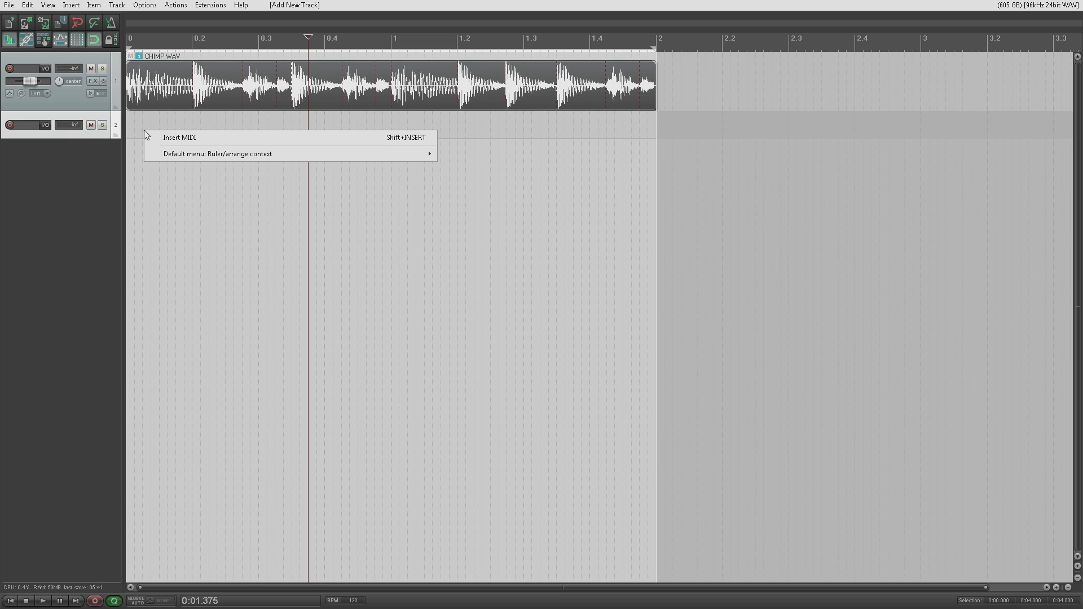
{"action": "left_click", "coordinate": [183, 137]}
Step: Add tracks 3 and 4, inserting an untitled MIDI item on each with Insert MIDI
{"action": "left_click", "coordinate": [97, 163]}
{"action": "double_click", "coordinate": [97, 163]}
{"action": "right_click", "coordinate": [207, 156]}
{"action": "left_click", "coordinate": [221, 160]}
{"action": "double_click", "coordinate": [78, 196]}
{"action": "right_click", "coordinate": [174, 188]}
{"action": "left_click", "coordinate": [229, 197]}
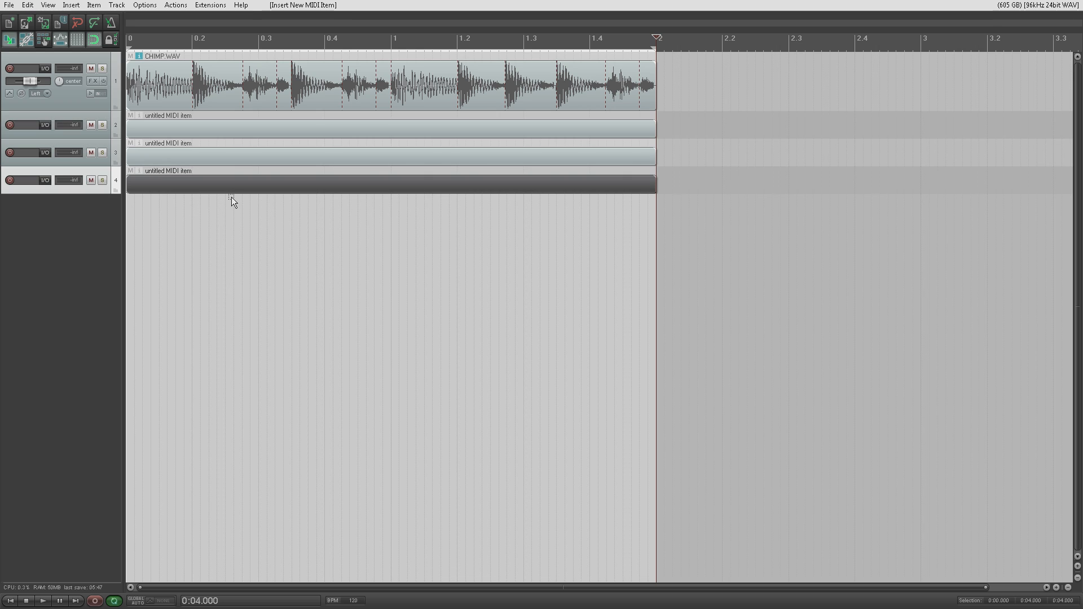